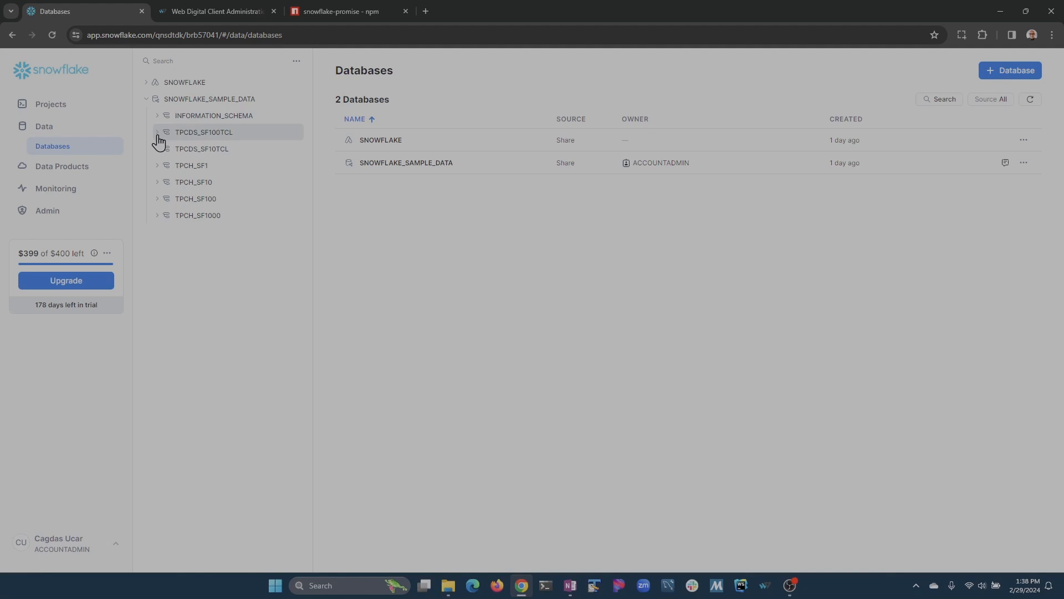
Expand the TPCDS_SF100TCL schema's Tables list under SNOWFLAKE_SAMPLE_DATA, then collapse it again.
click(159, 134)
click(178, 149)
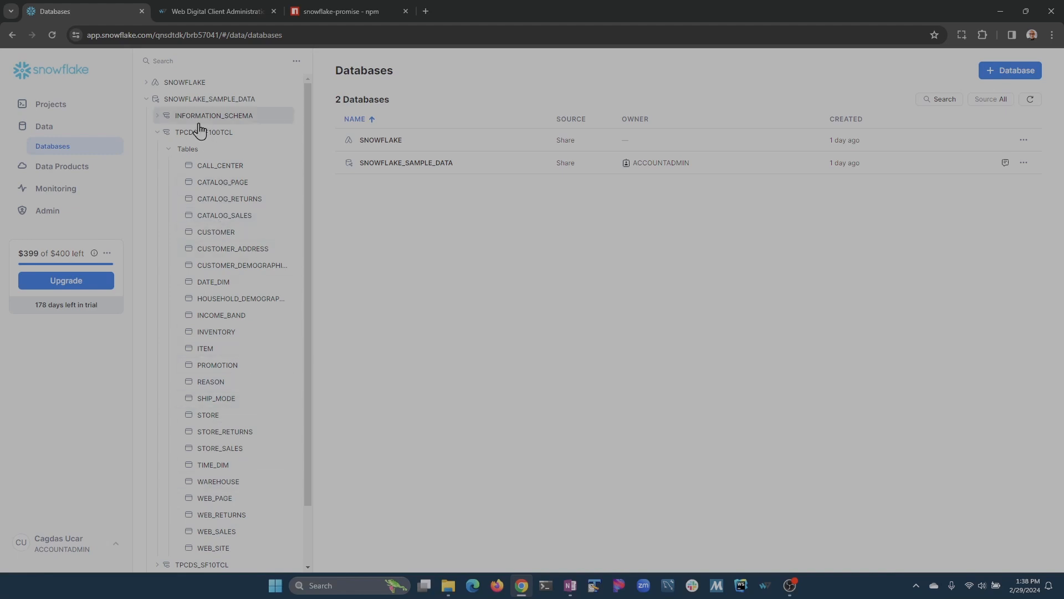
click(168, 149)
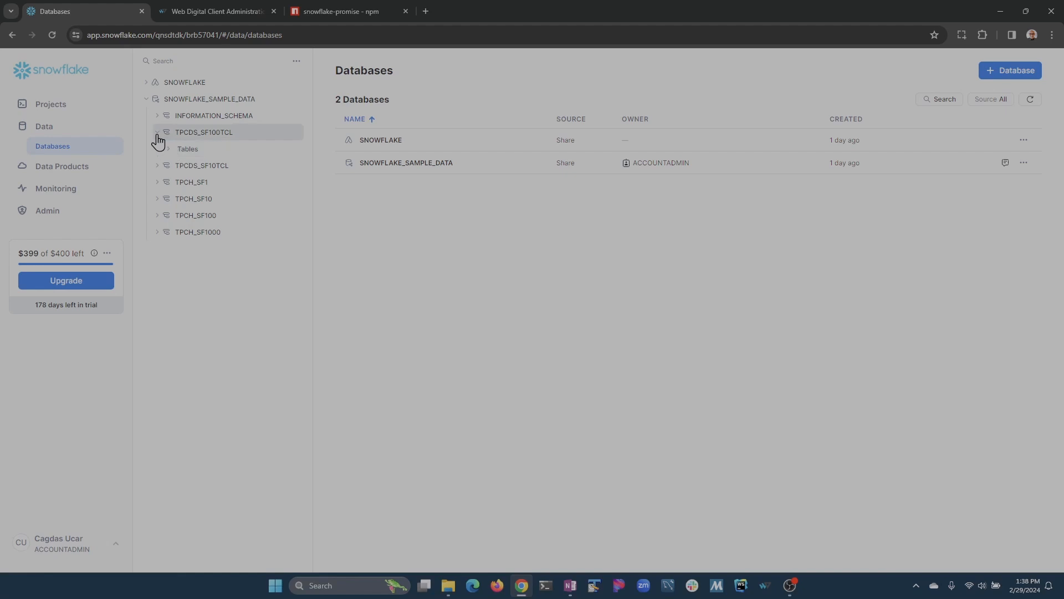
Rerun the top-ten parts query in the 'top sellers' worksheet, then go to the Web Digital tab.
click(56, 105)
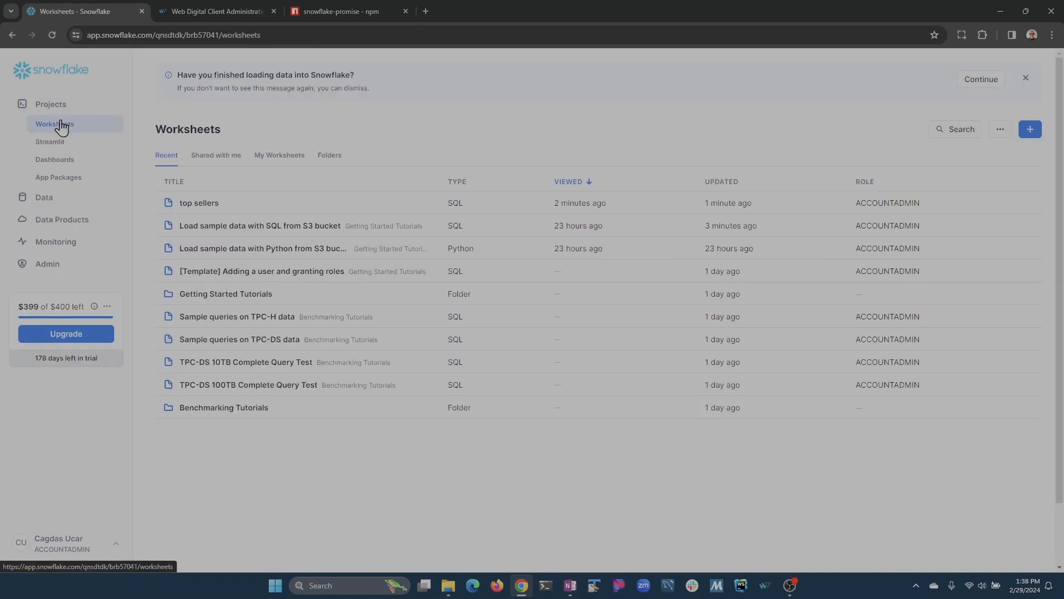
click(198, 204)
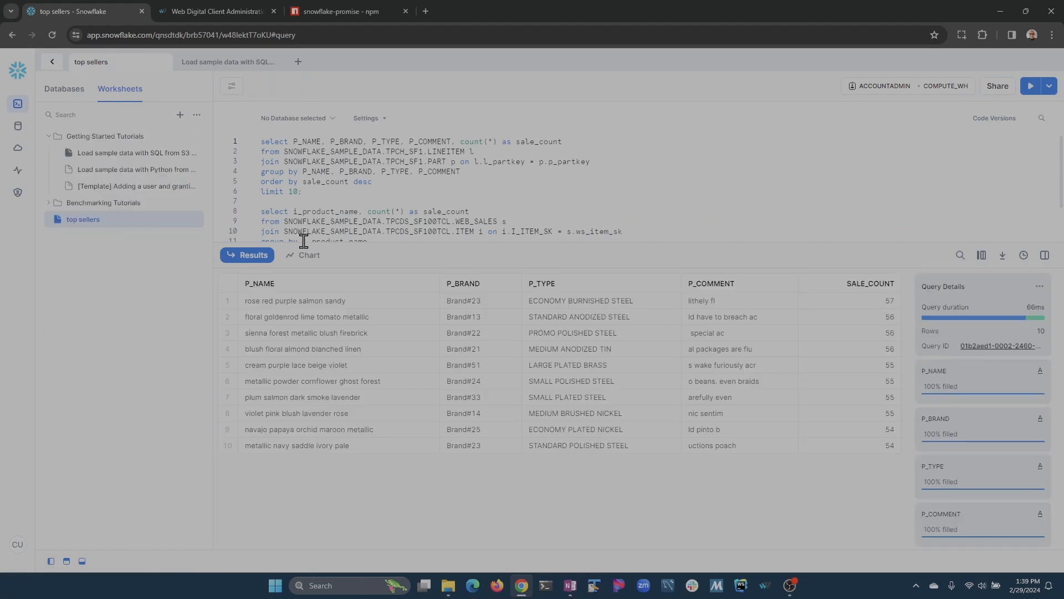
scroll(379, 224, down, 1)
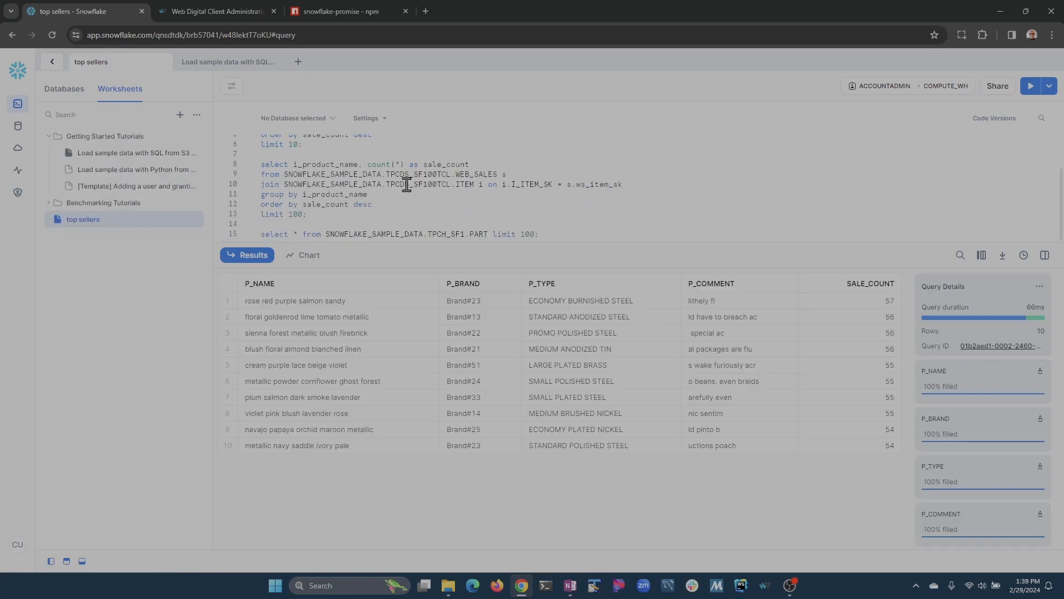
scroll(375, 197, up, 2)
click(396, 160)
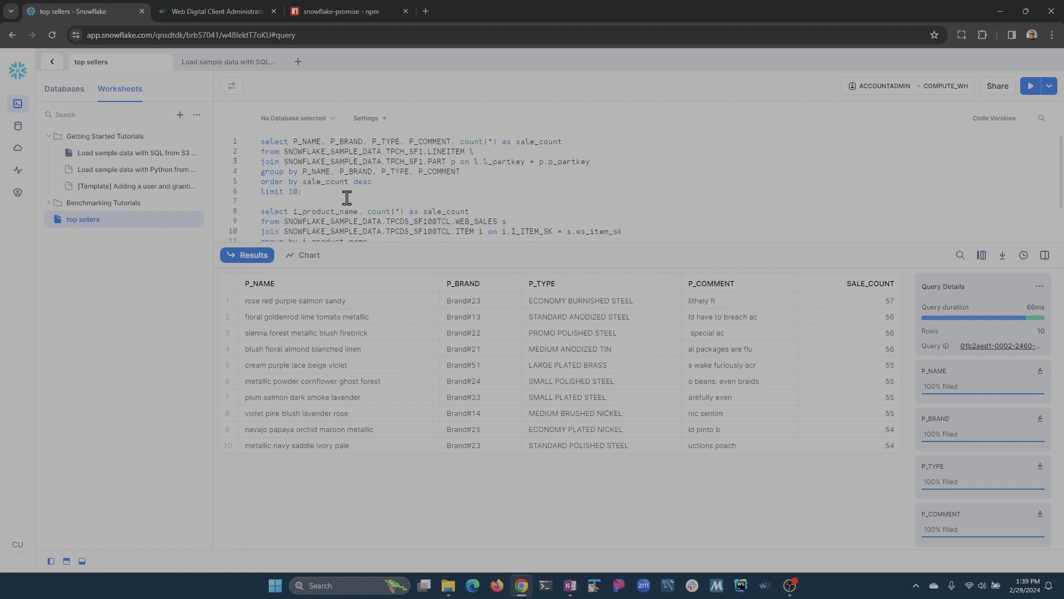
click(358, 171)
key(ctrl+Return)
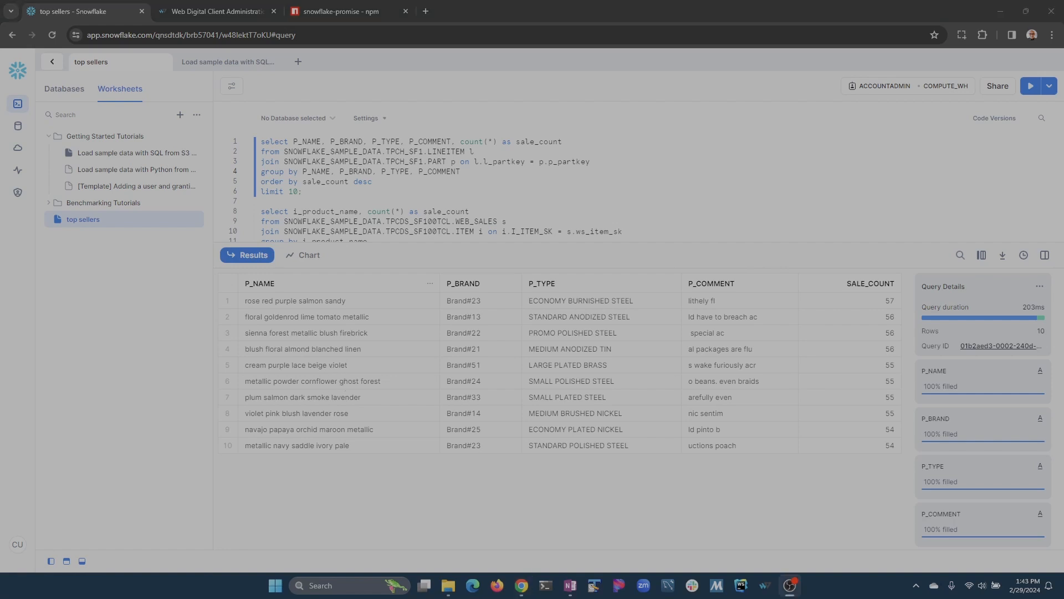
click(228, 10)
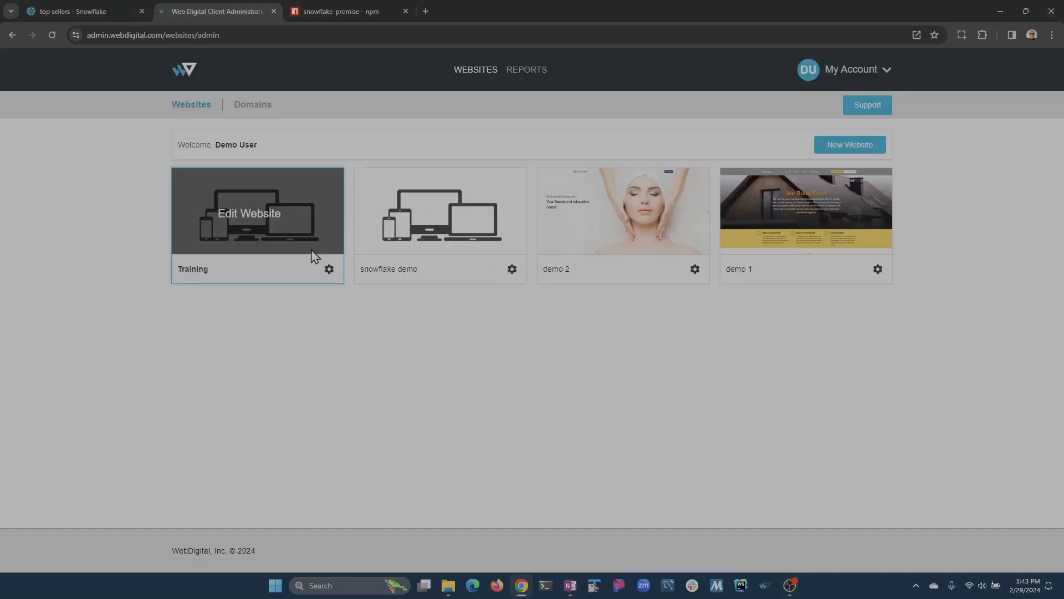
Open the Training website for editing and create a component named 'Top 10 Products'.
click(457, 219)
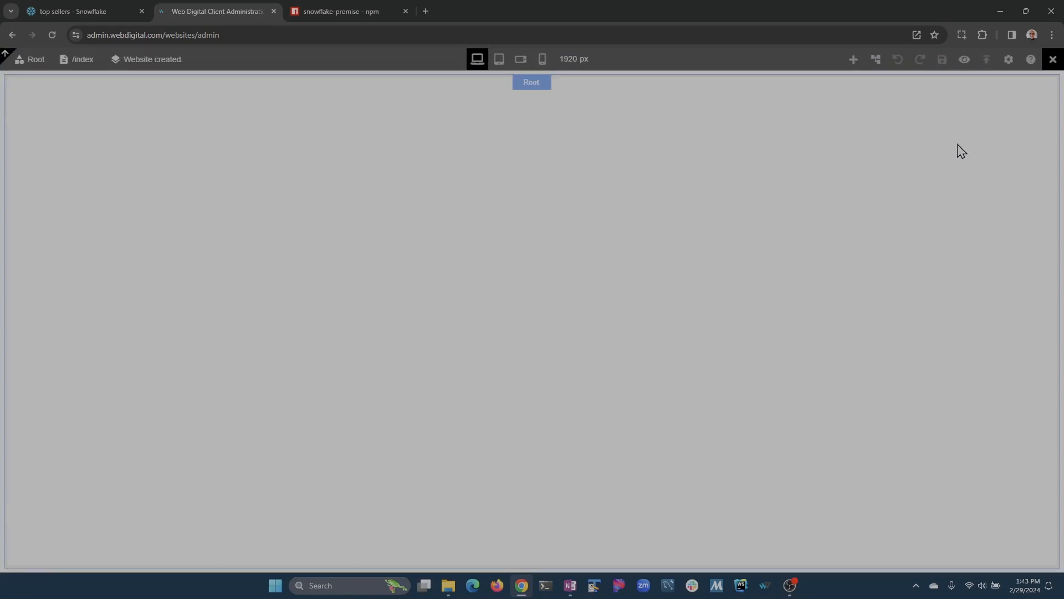
click(854, 60)
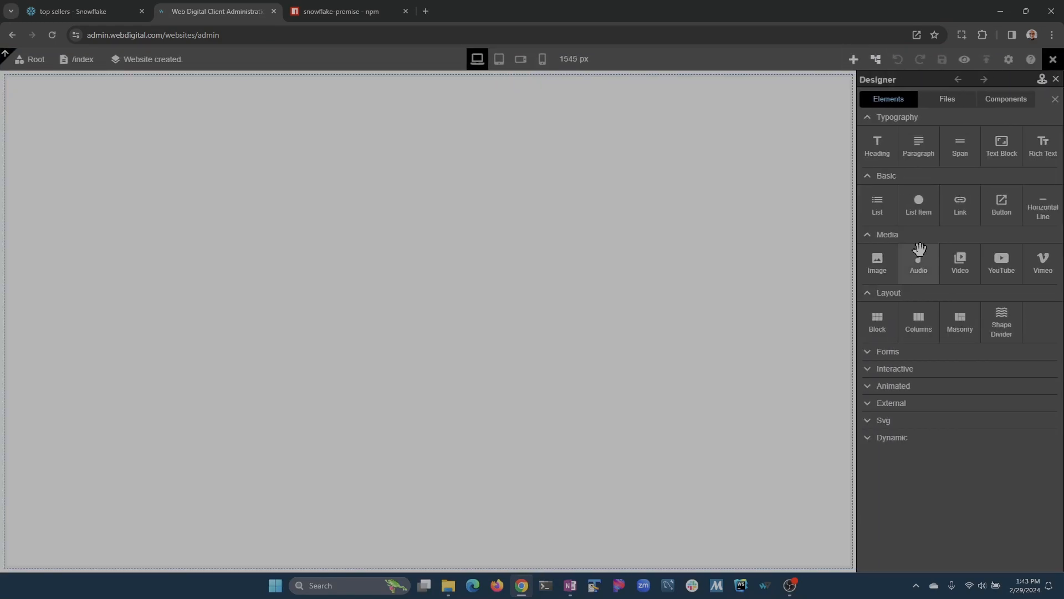
click(34, 61)
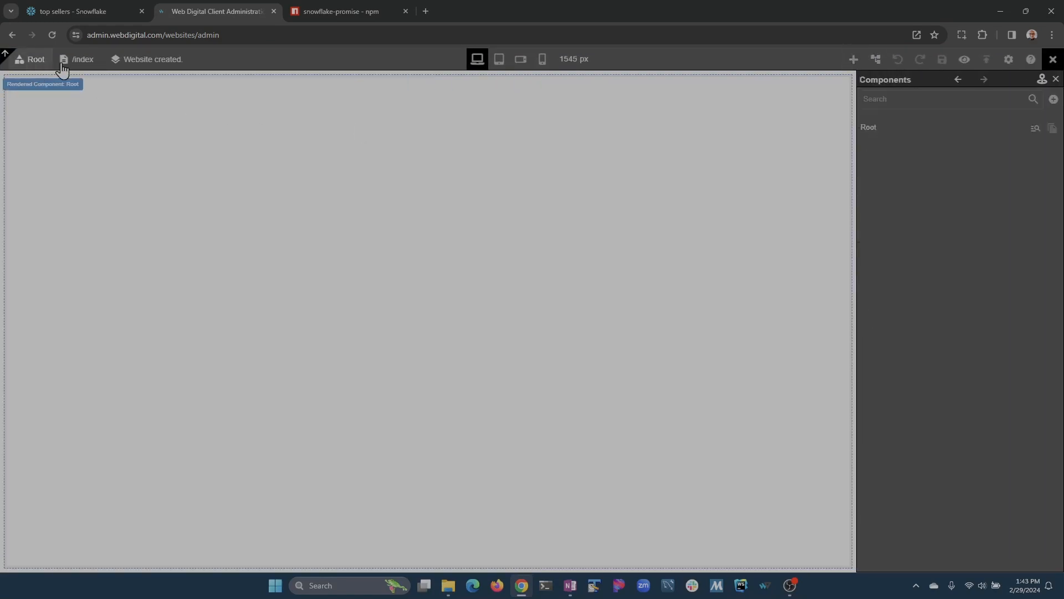
click(1053, 99)
click(972, 143)
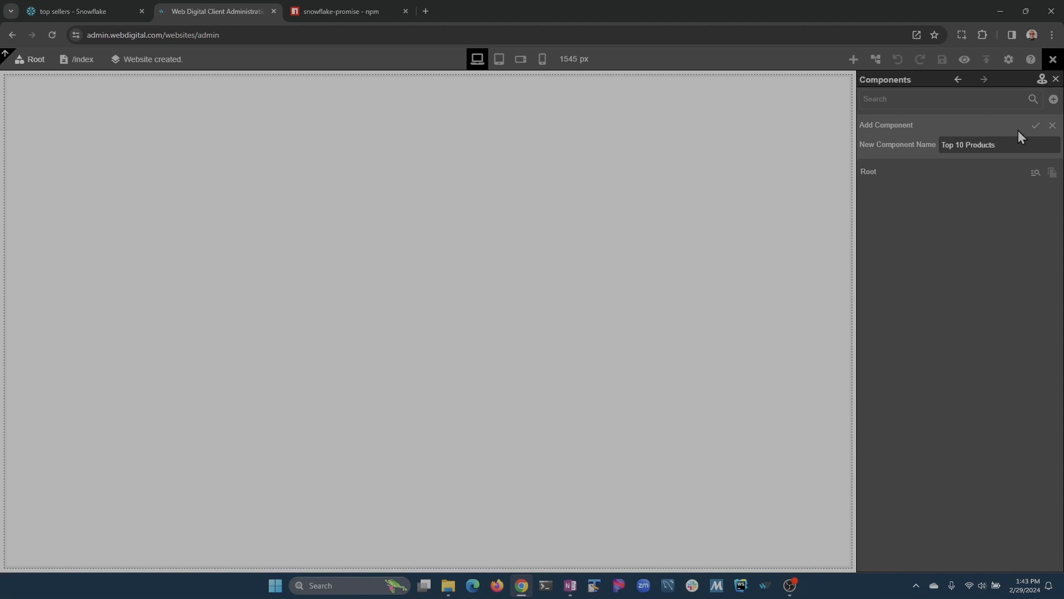
click(1033, 128)
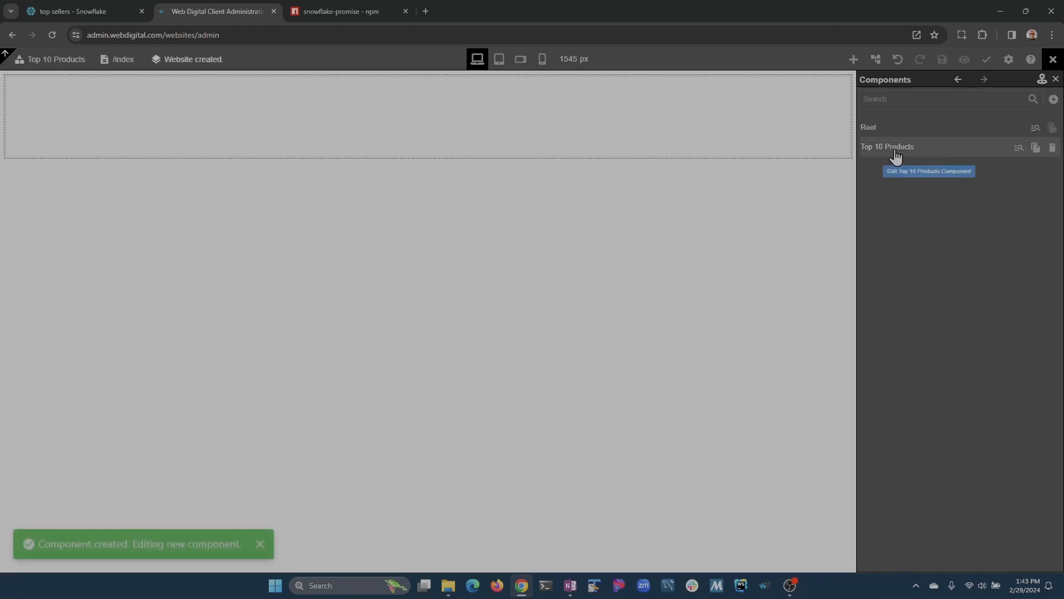
Add a heading reading 'Top 10 Products' and centre-align it.
click(853, 59)
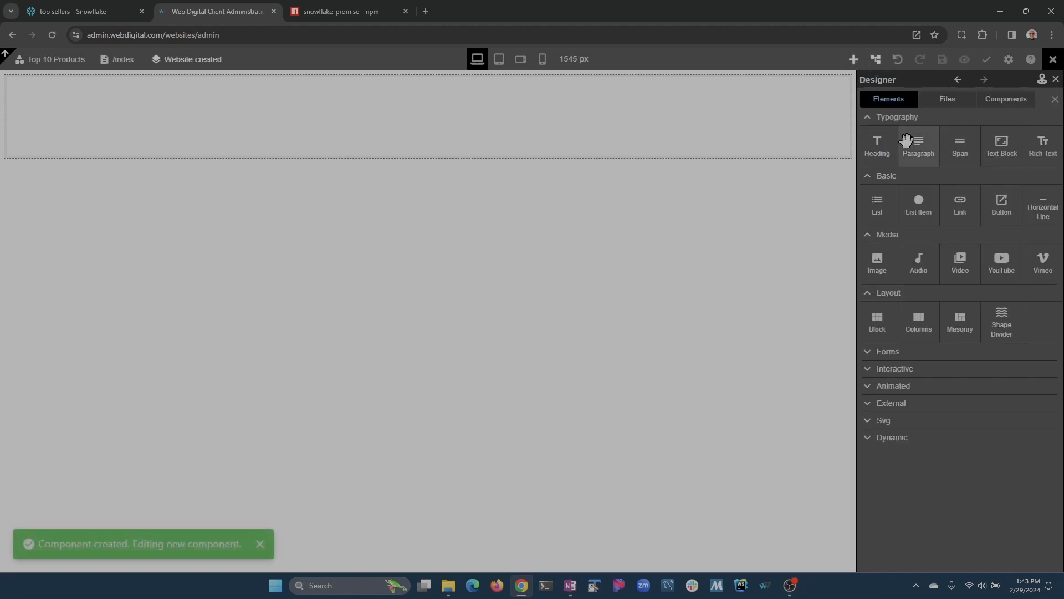
drag(884, 149, 676, 126)
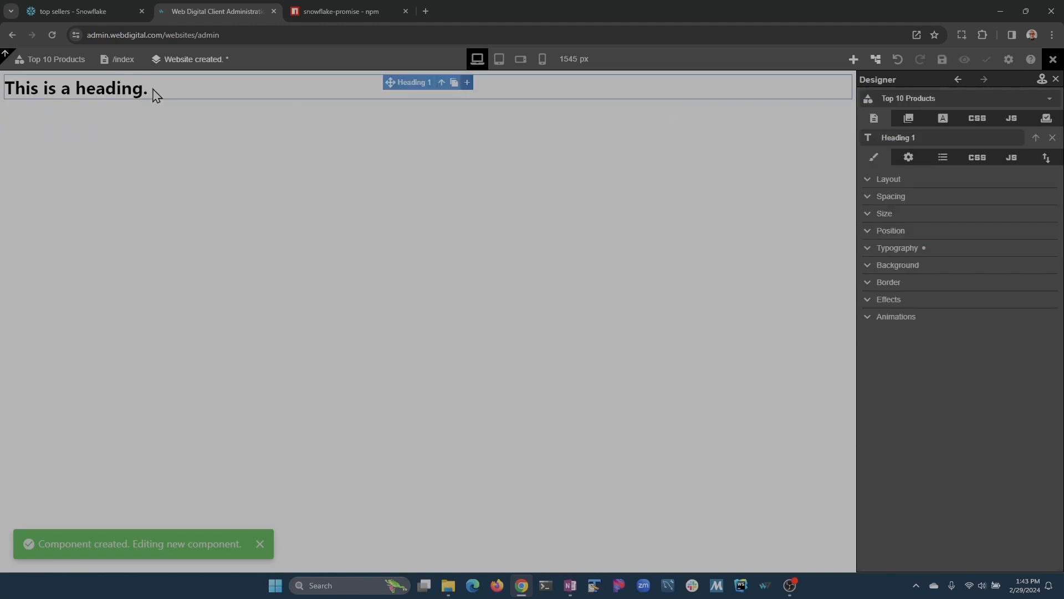
click(176, 90)
key(ctrl+a)
text(T)
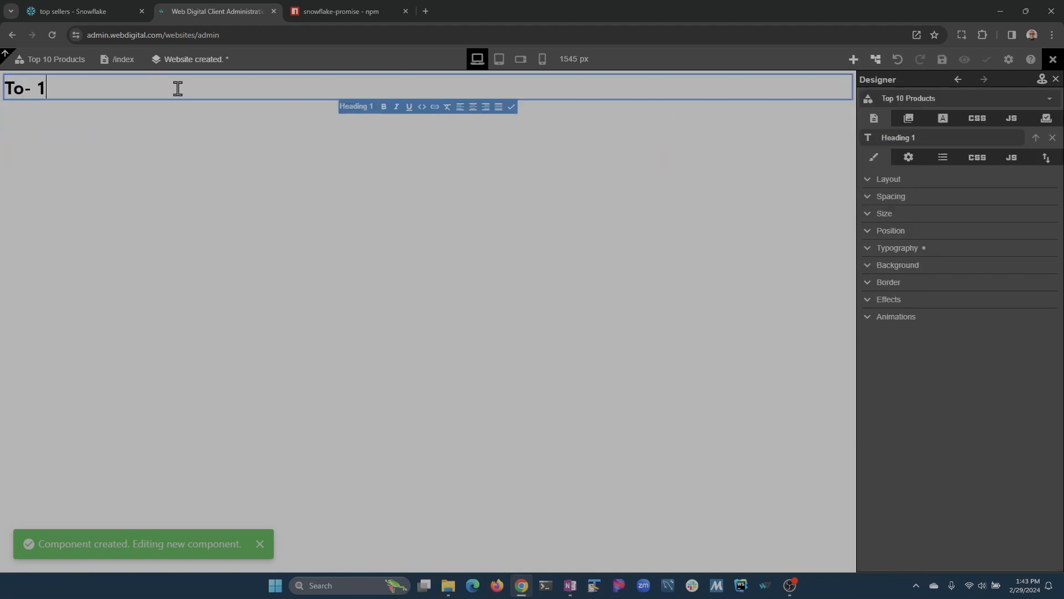
text(o- 1)
key(BackSpace)
text(10 Products)
click(473, 106)
Place an empty Block element beneath the heading.
click(673, 111)
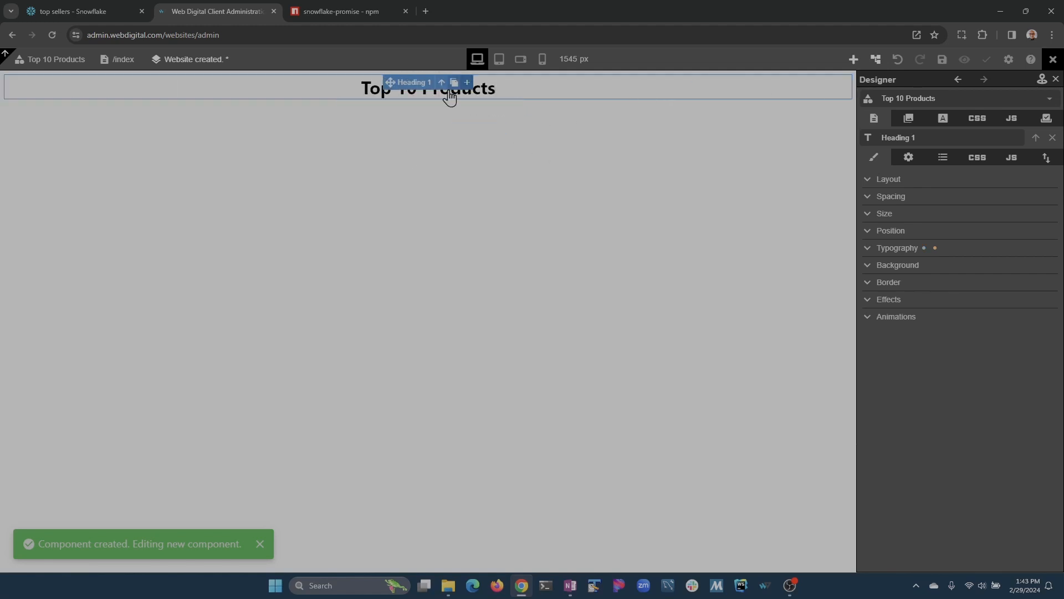
click(853, 59)
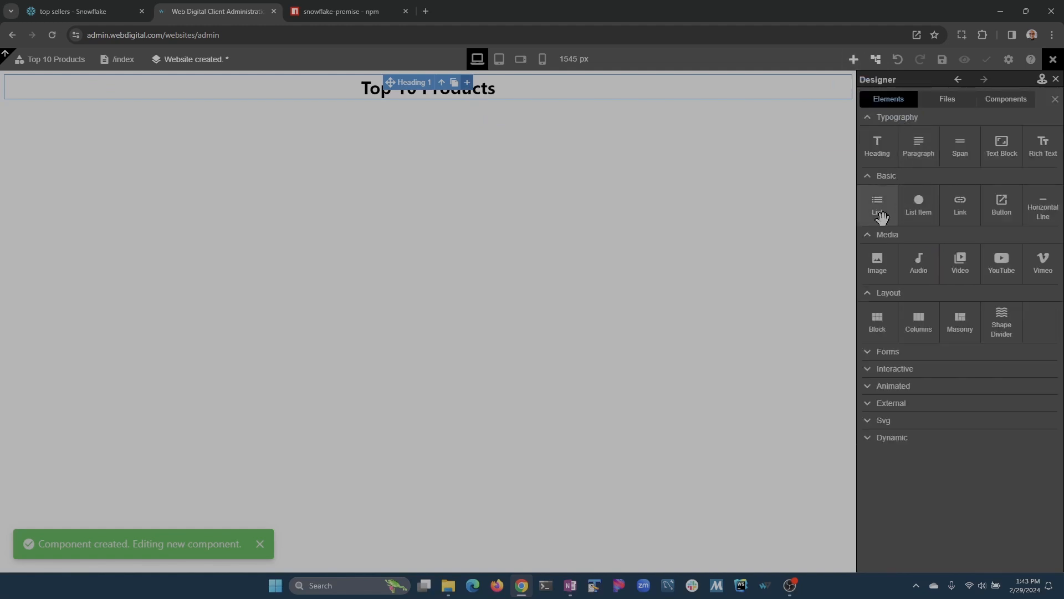
drag(881, 319, 952, 139)
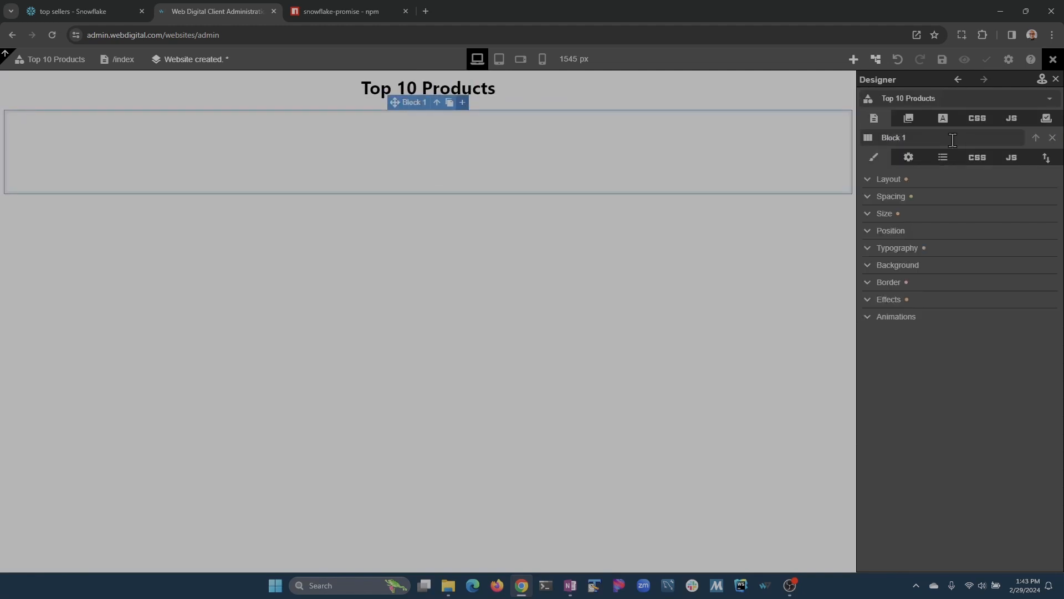
Save the site and set the component root's width to 737 px.
click(949, 63)
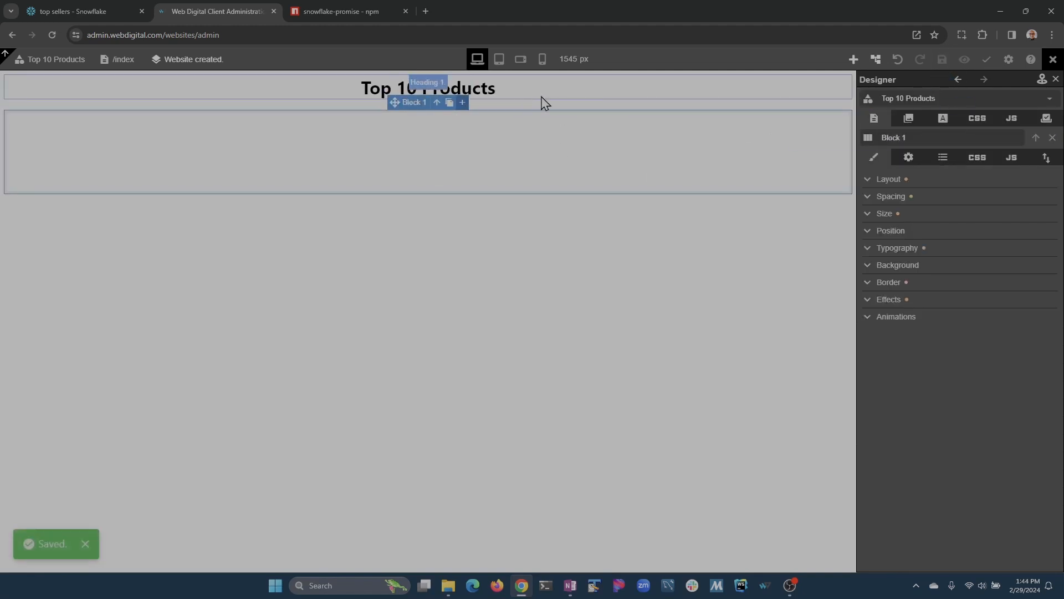
click(437, 102)
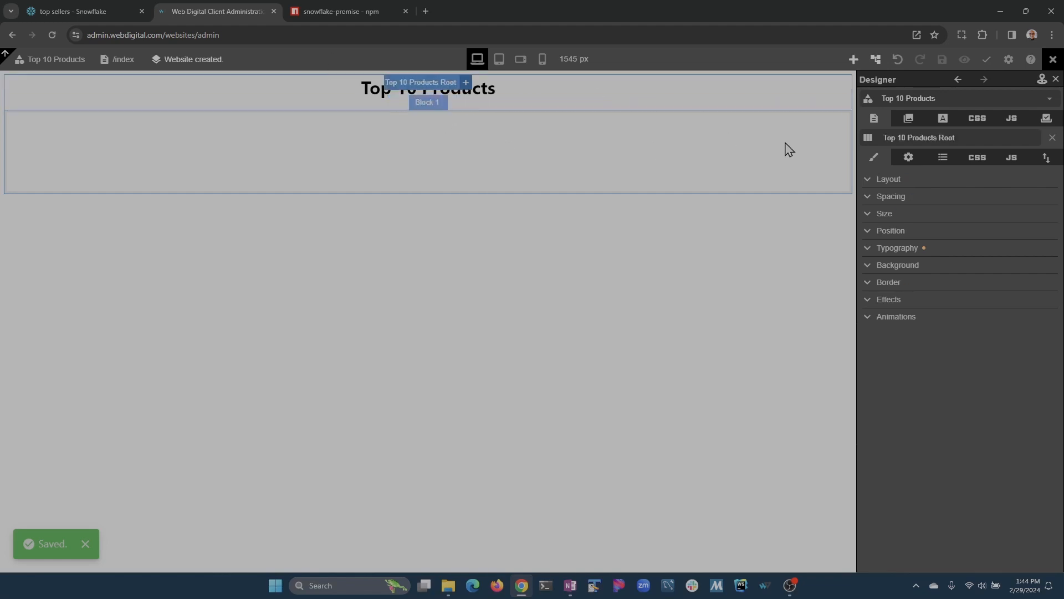
click(868, 217)
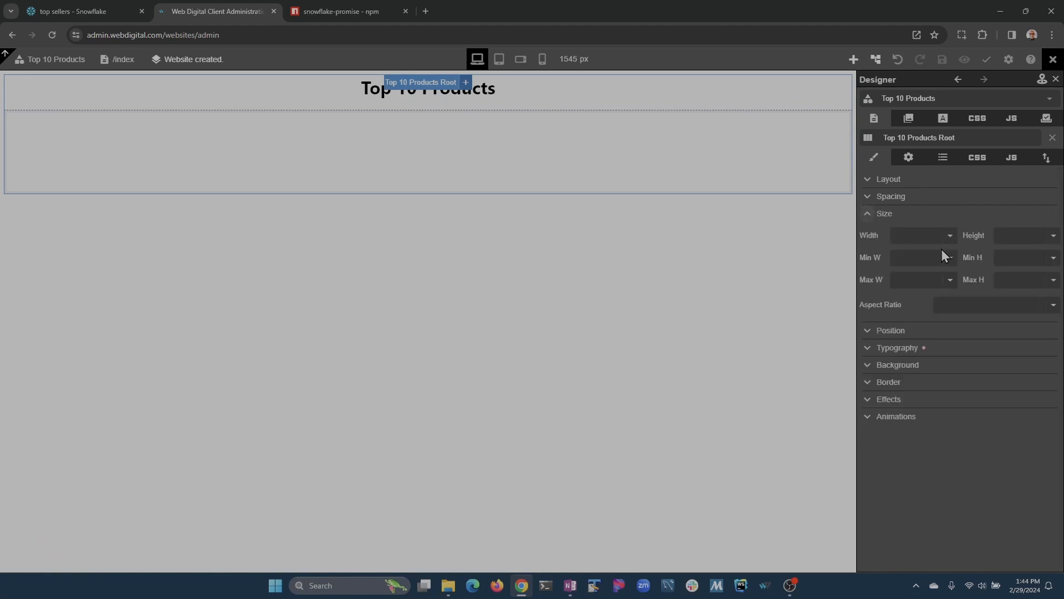
drag(896, 235, 236, 235)
click(869, 216)
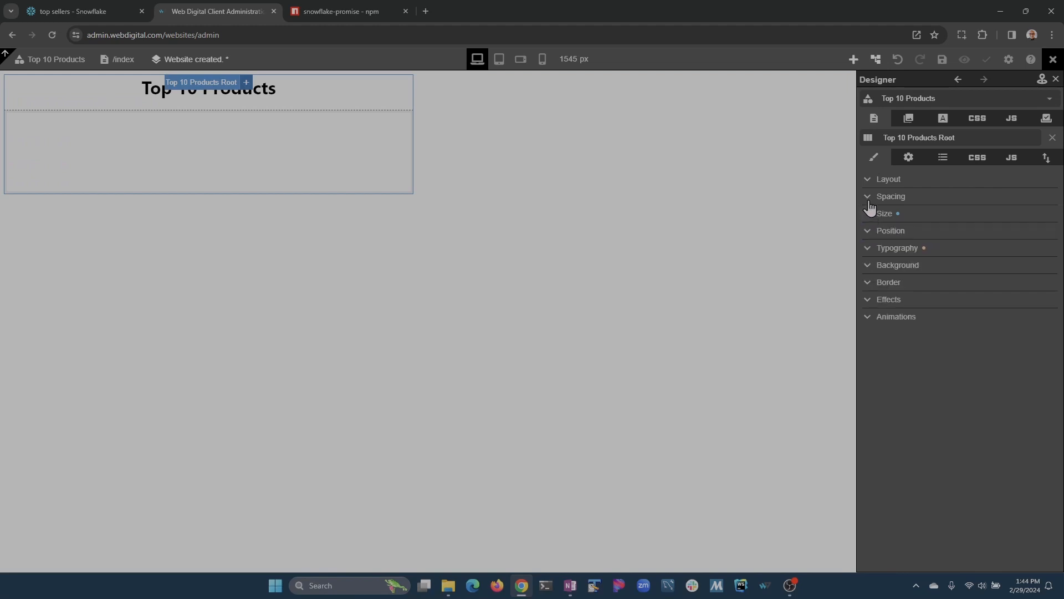
Centre the root horizontally with auto margins.
click(870, 198)
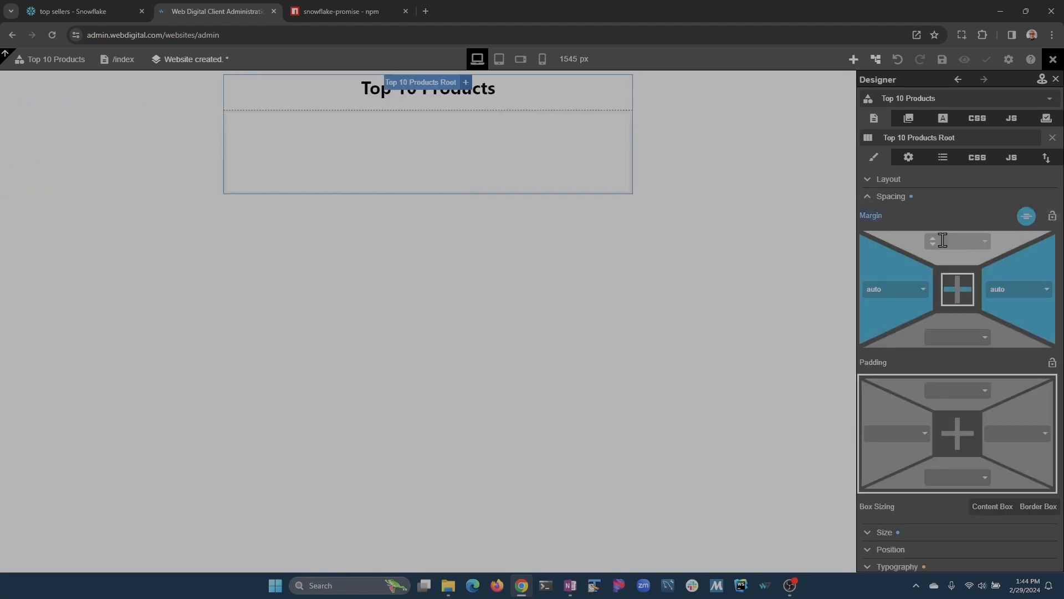
click(1026, 215)
click(887, 196)
Give the root a 1 px solid black border and save the website.
click(886, 282)
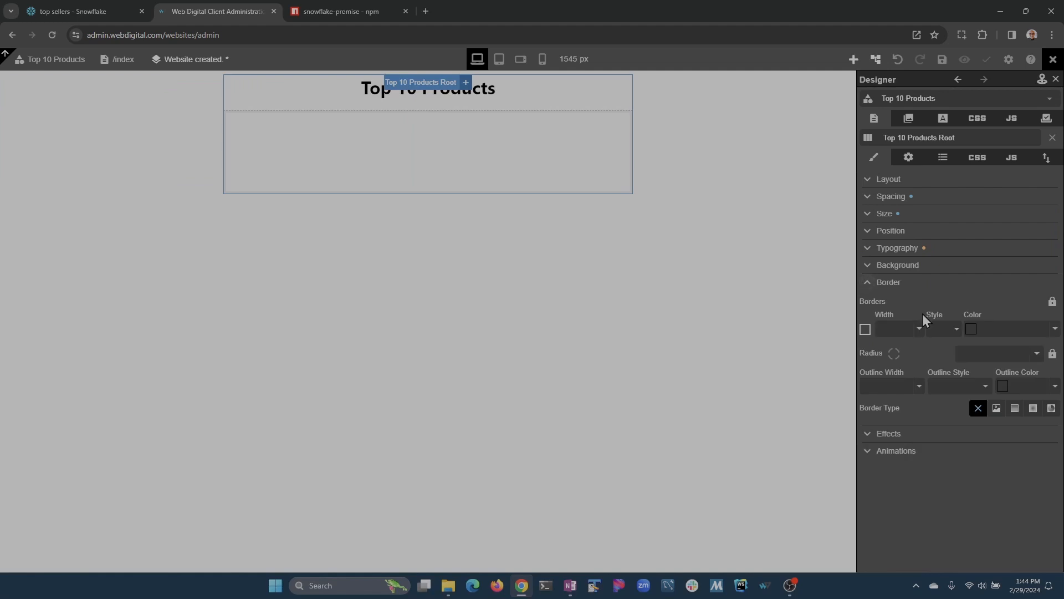
click(919, 329)
click(924, 343)
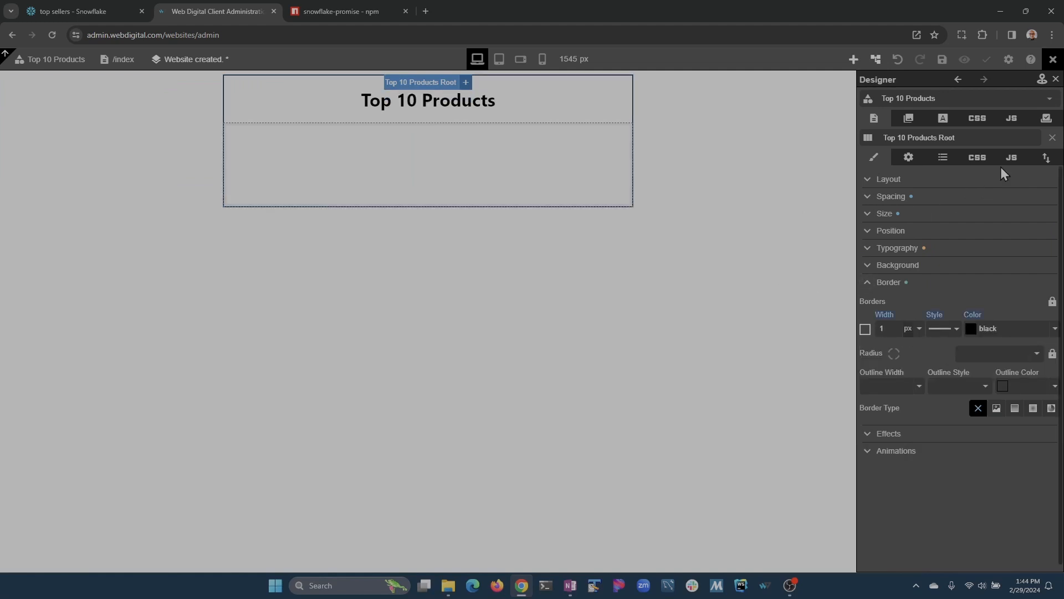
click(941, 63)
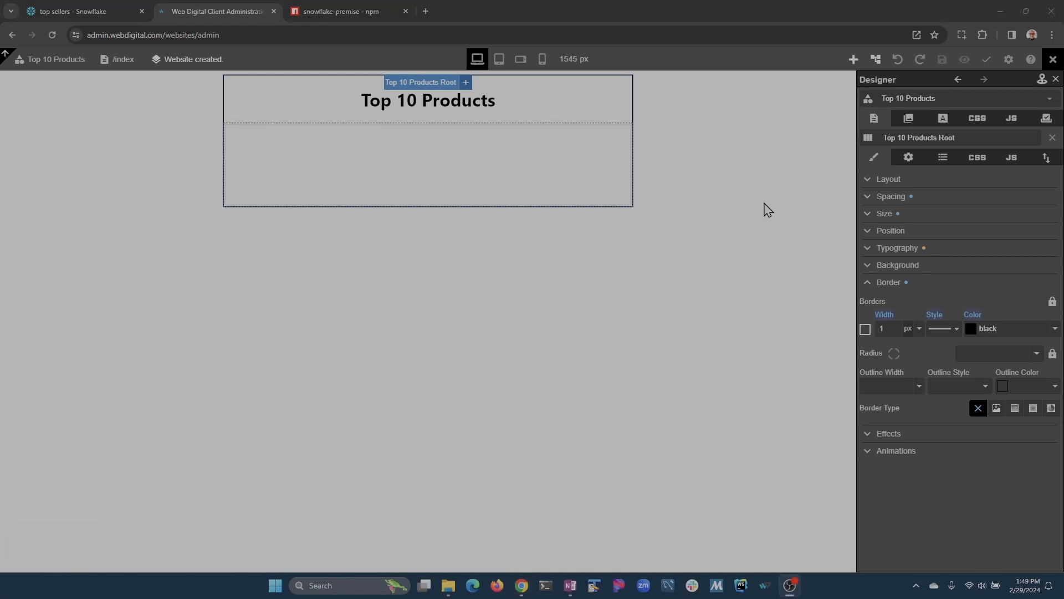
click(1012, 118)
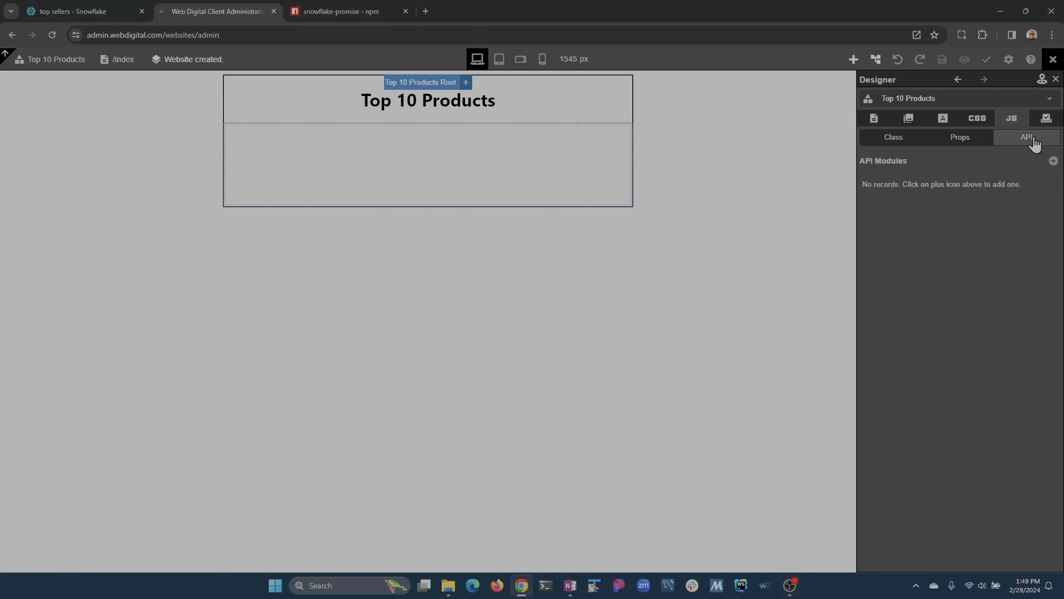
Add a new API module named 'get' to the component.
click(1053, 162)
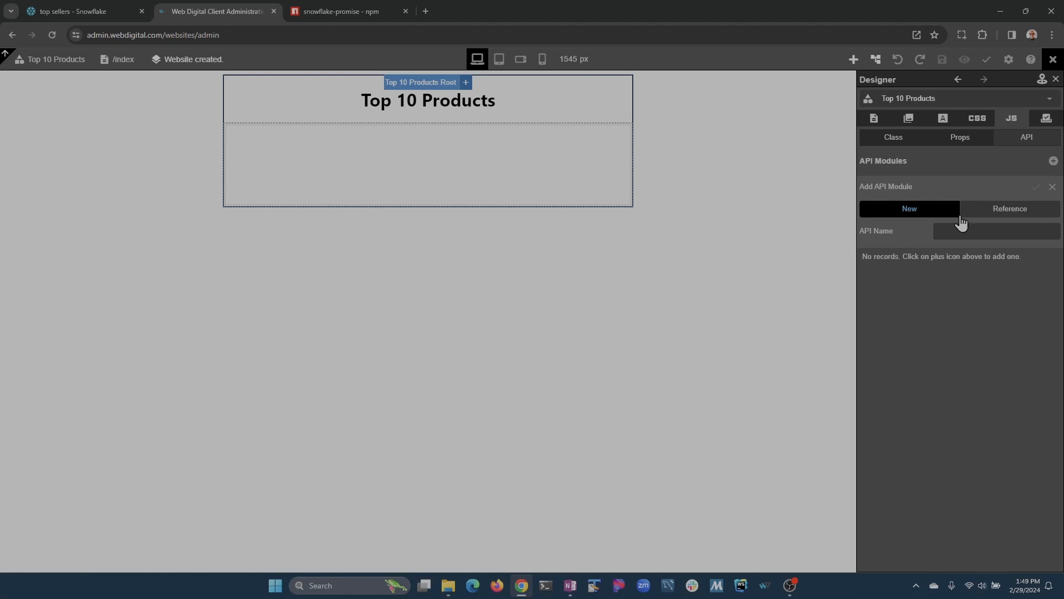
text(get)
click(1035, 187)
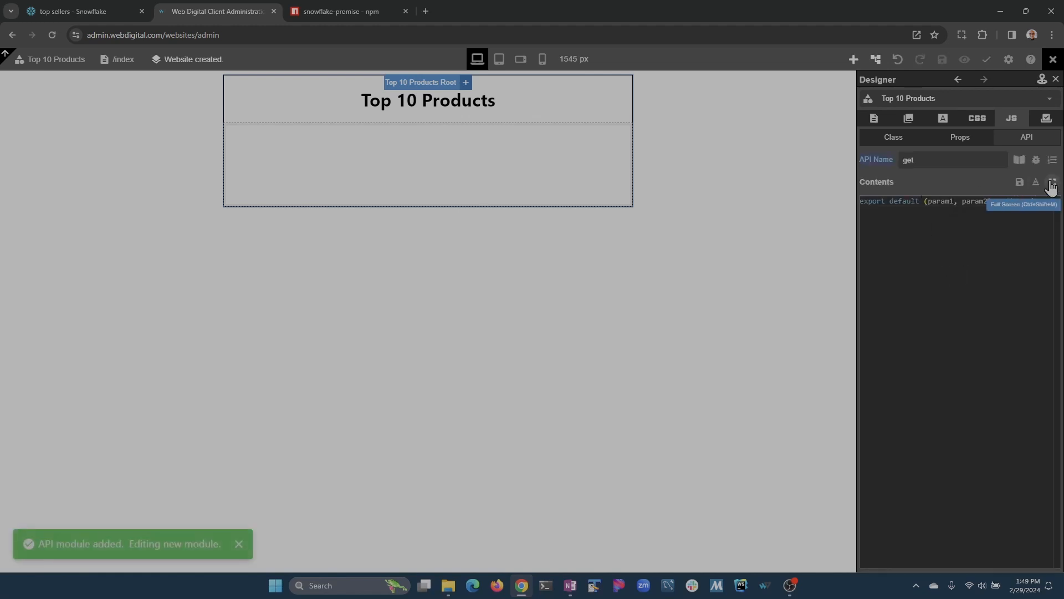
Copy the snowflake-promise package name from its npm page.
click(349, 10)
right_click(296, 106)
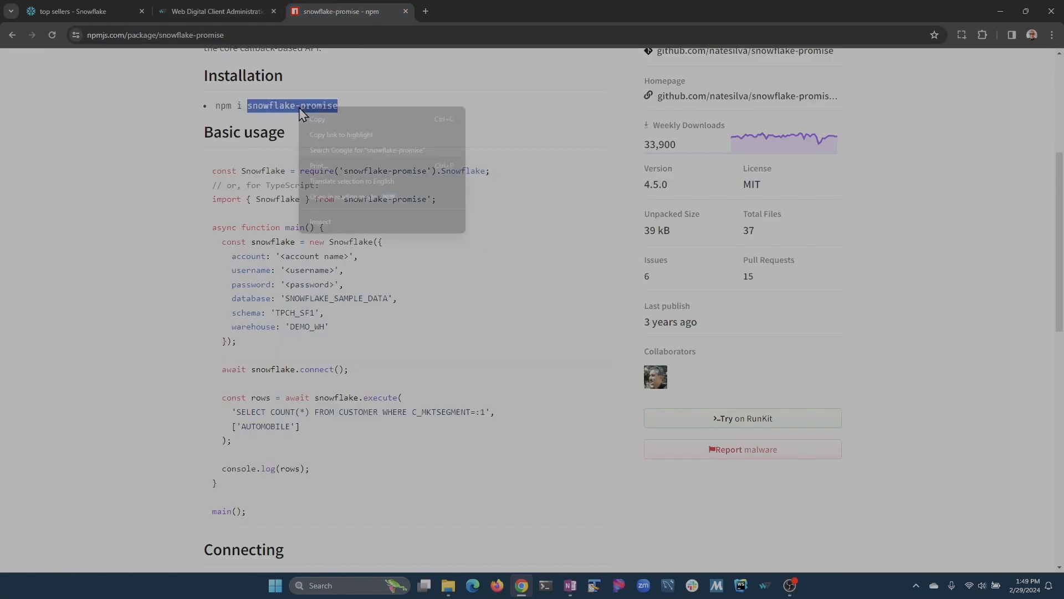
click(349, 123)
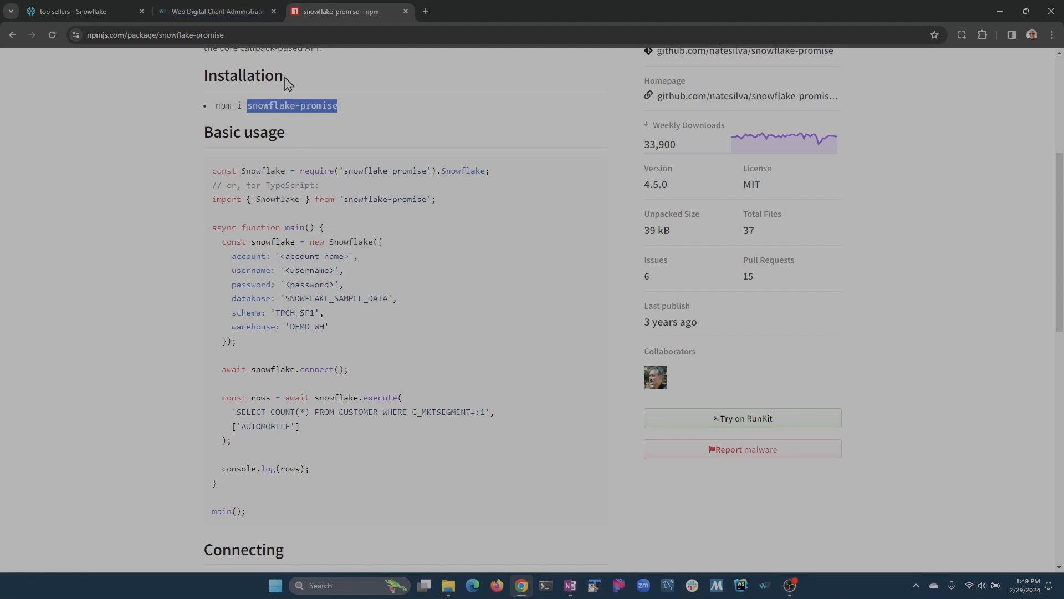
click(219, 11)
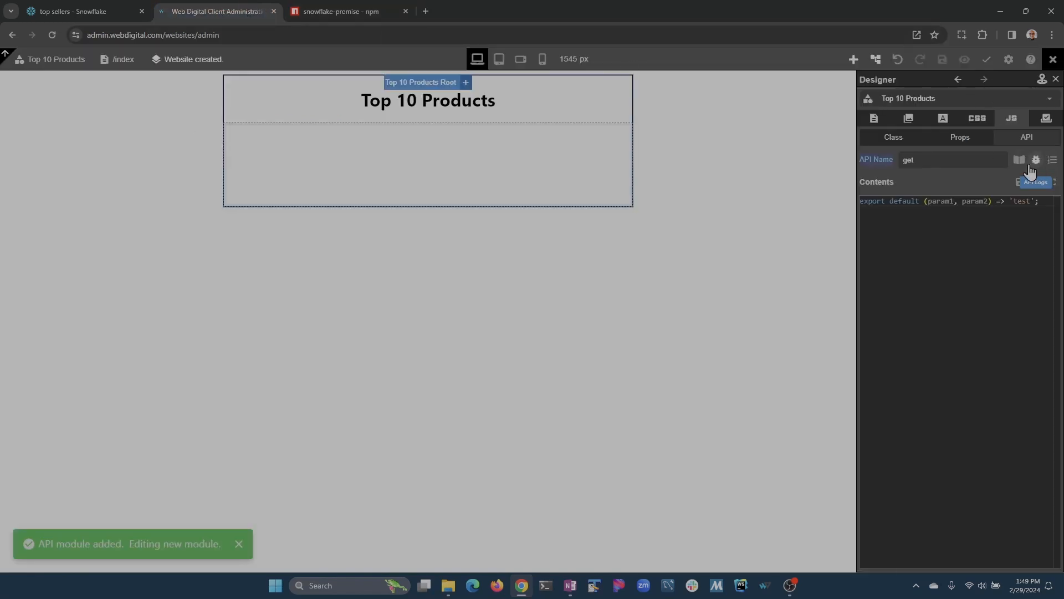
Attach the snowflake-promise npm library (v4.5.0) to the get API module.
click(1019, 160)
click(1053, 181)
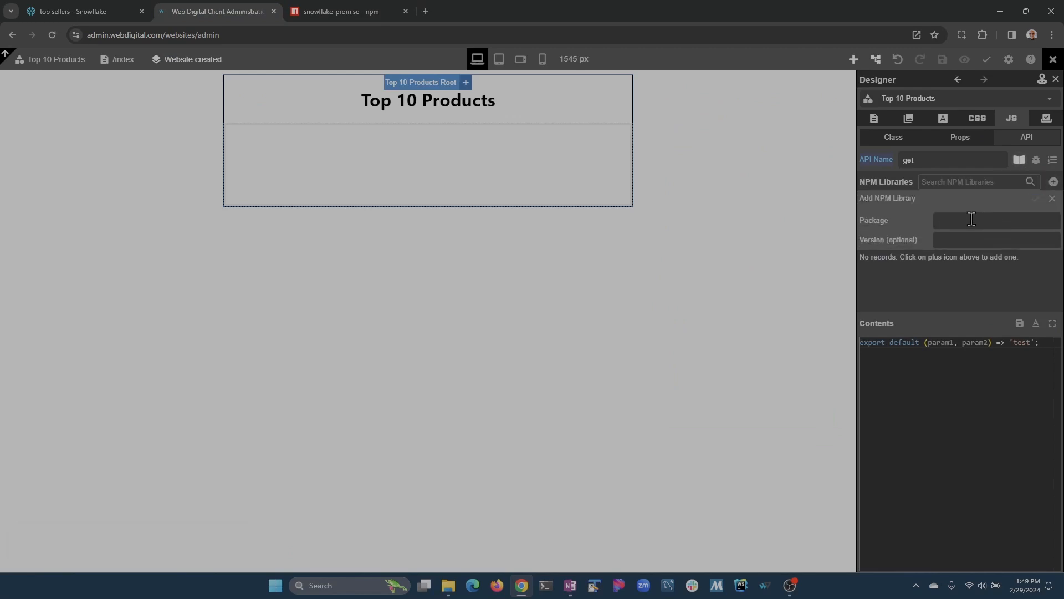
key(ctrl+v)
click(1035, 200)
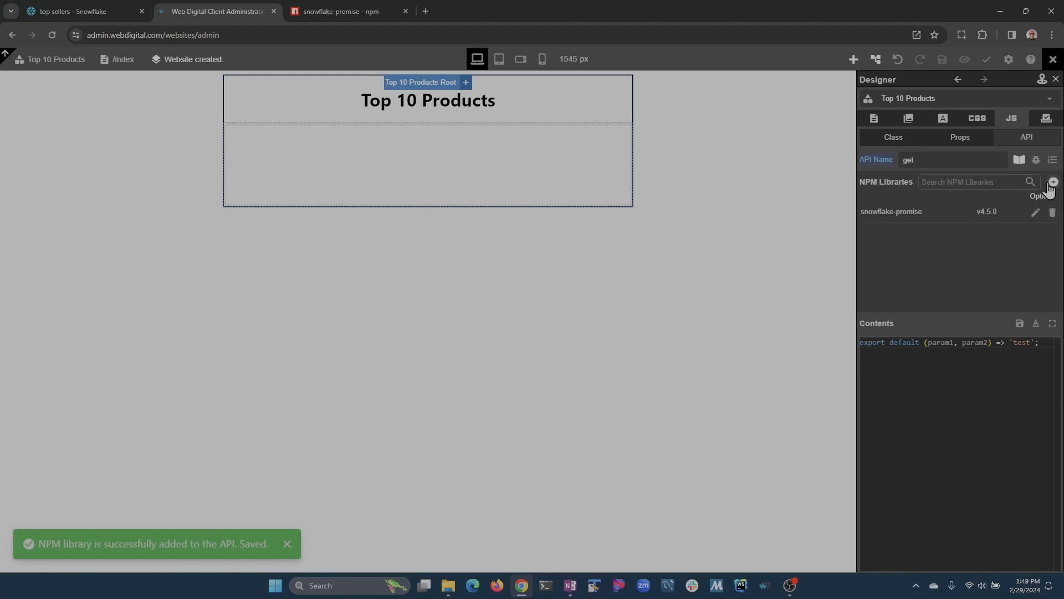
click(1019, 161)
click(348, 11)
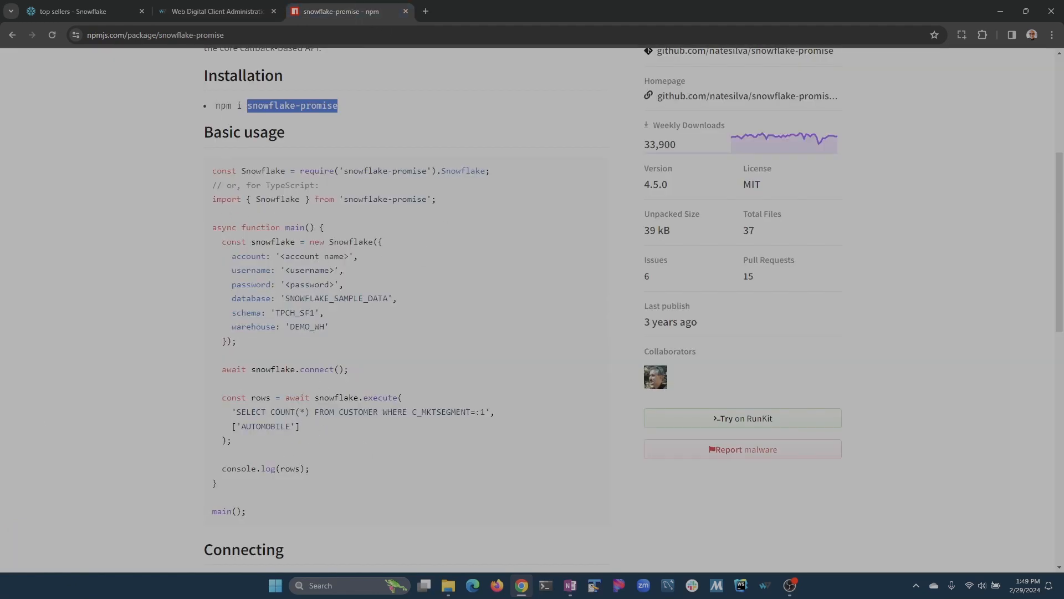
key(alt+Tab)
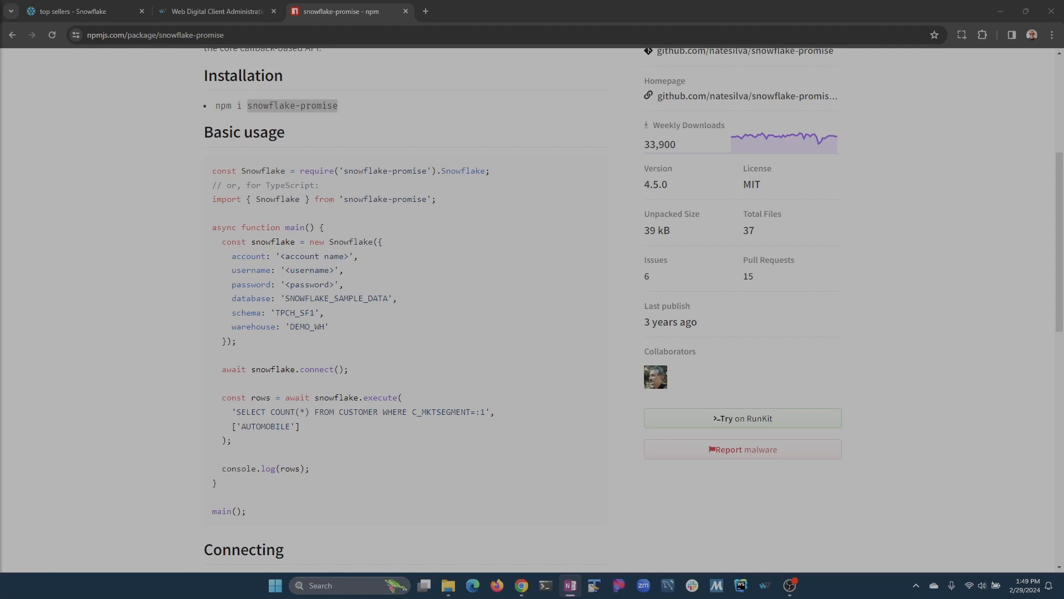
click(214, 11)
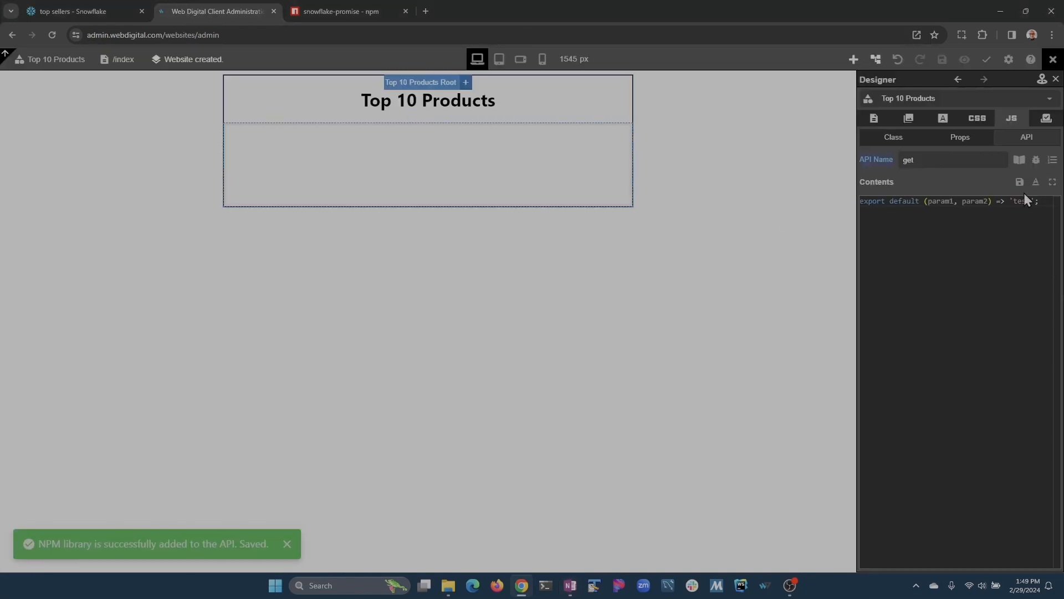
In the full-screen API editor, paste the snowflake-promise import above the default export.
click(1052, 184)
click(136, 190)
key(ctrl+a)
key(ctrl+v)
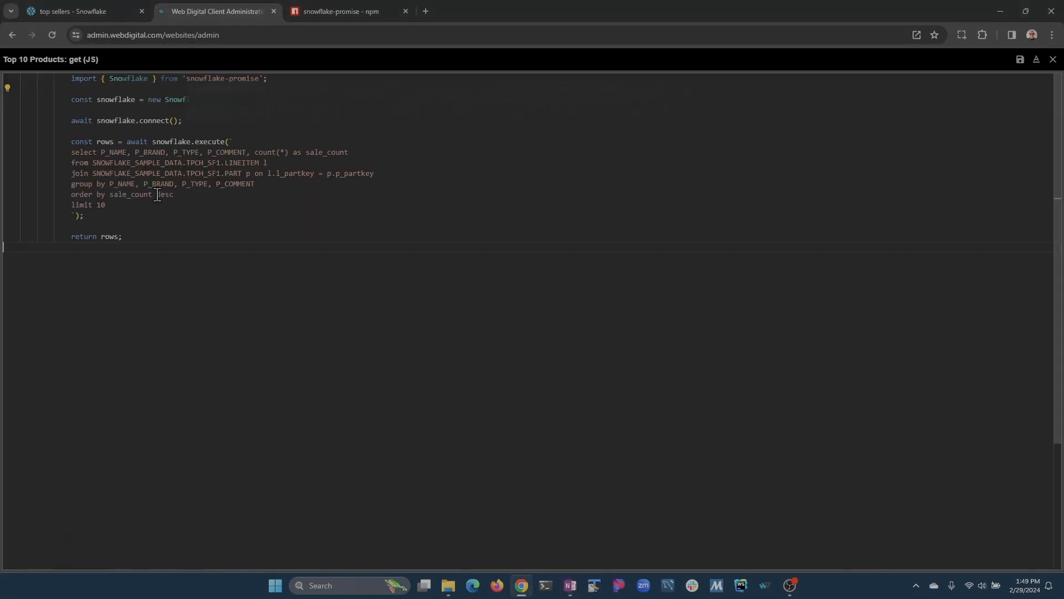
key(ctrl+z)
key(Left)
key(ctrl+v)
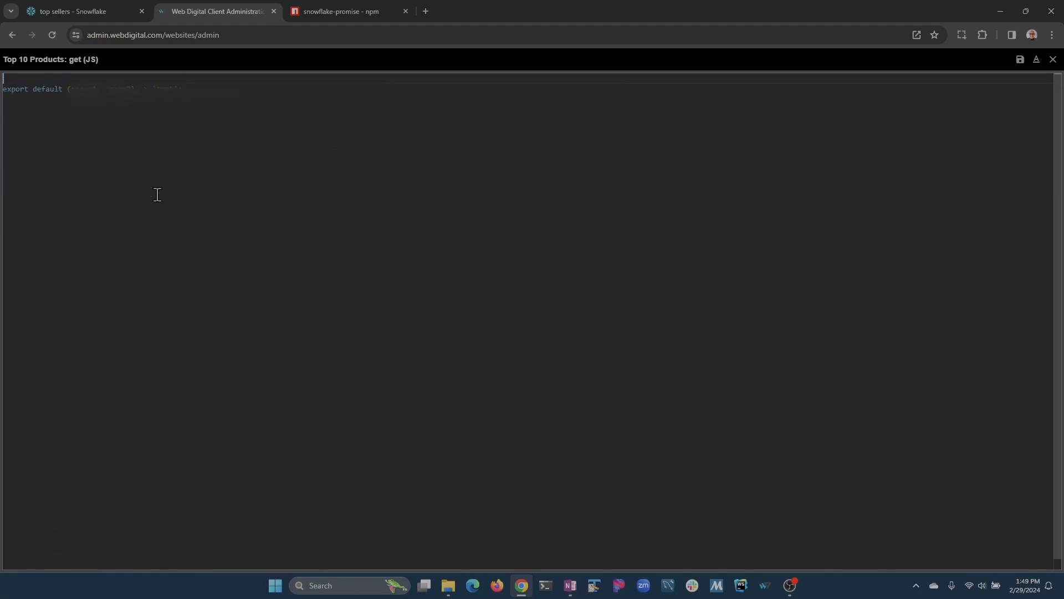
key(shift+Up)
key(shift+Up)
key(shift+Up)
key(shift+Up)
key(shift+Up)
key(shift+Up)
key(shift+Up)
key(shift+Up)
key(shift+Up)
key(shift+Up)
key(shift+Up)
key(shift+Up)
key(shift+Up)
key(shift+Up)
key(shift+Up)
key(shift+Up)
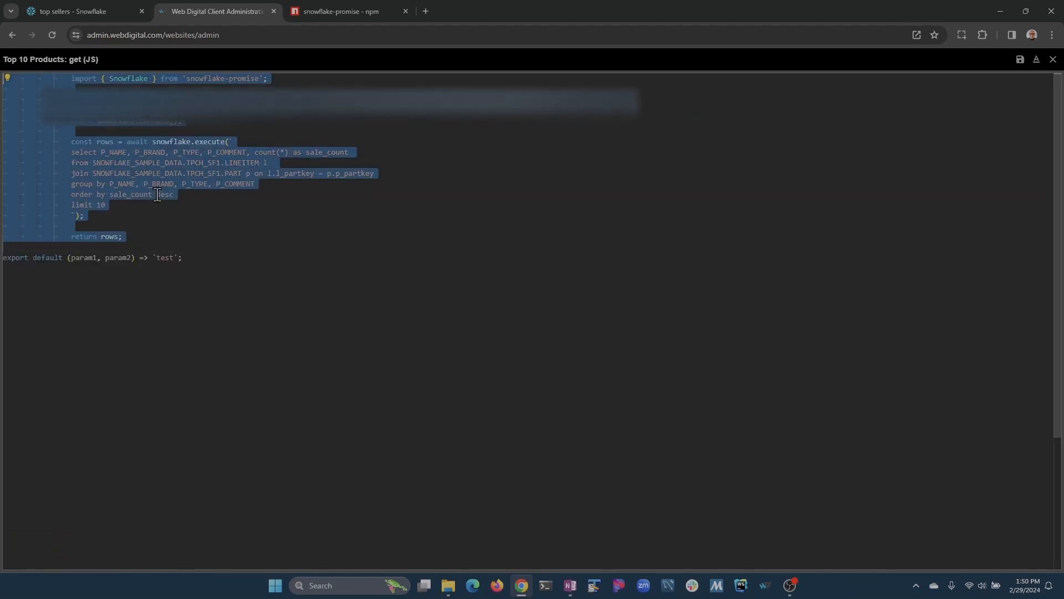
key(shift+Tab)
key(shift+Tab)
key(shift+Tab)
key(shift+Tab)
key(Left)
key(Down)
key(Down)
key(shift+Down)
key(shift+Down)
key(shift+Down)
key(shift+Down)
key(shift+Down)
key(shift+Down)
key(shift+Down)
key(shift+Down)
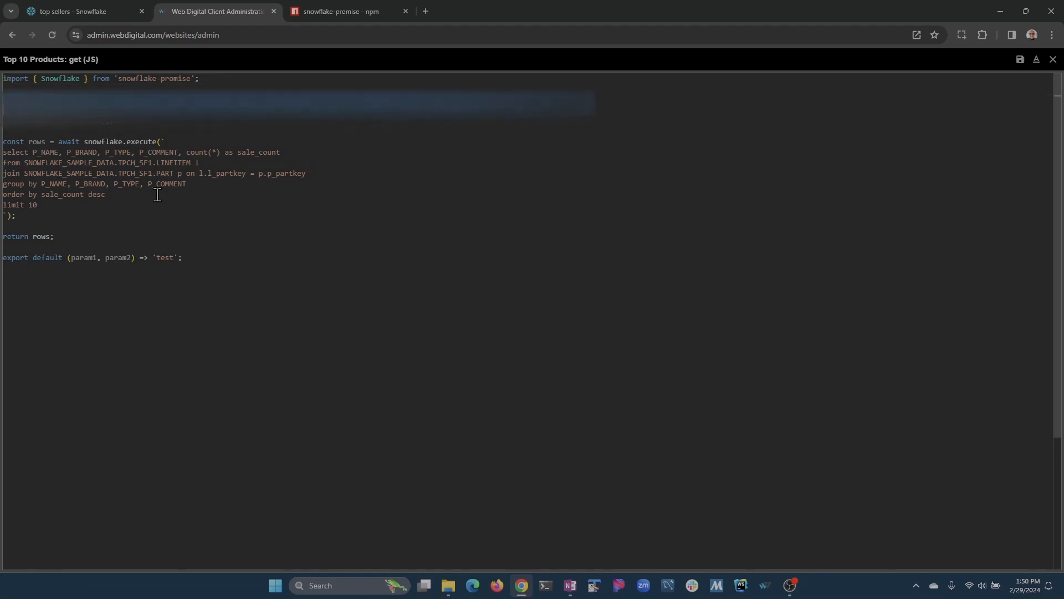
key(shift+Down)
key(shift+Down)
key(shift+Down)
key(shift+Down)
key(shift+Down)
key(shift+Down)
key(shift+Down)
key(BackSpace)
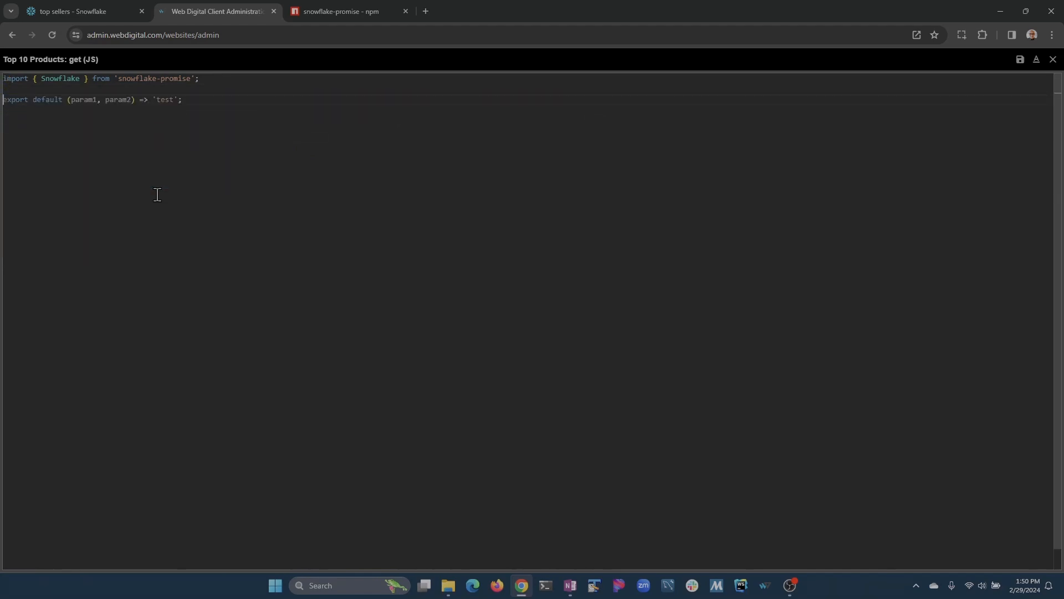
Replace the 'test' placeholder with the Snowflake query in an async, parameterless default export.
key(ctrl+shift+Right)
key(Left)
key(Left)
key(ctrl+shift+Right)
key(shift+Right)
key(Delete)
key(Return)
key(ctrl+v)
key(shift+Up)
key(shift+Up)
key(shift+Up)
key(shift+Up)
key(shift+Up)
key(shift+Up)
key(shift+Up)
key(shift+Up)
key(shift+Up)
key(shift+Up)
key(shift+Up)
key(shift+Up)
key(shift+Up)
key(shift+Up)
key(shift+Up)
key(shift+Up)
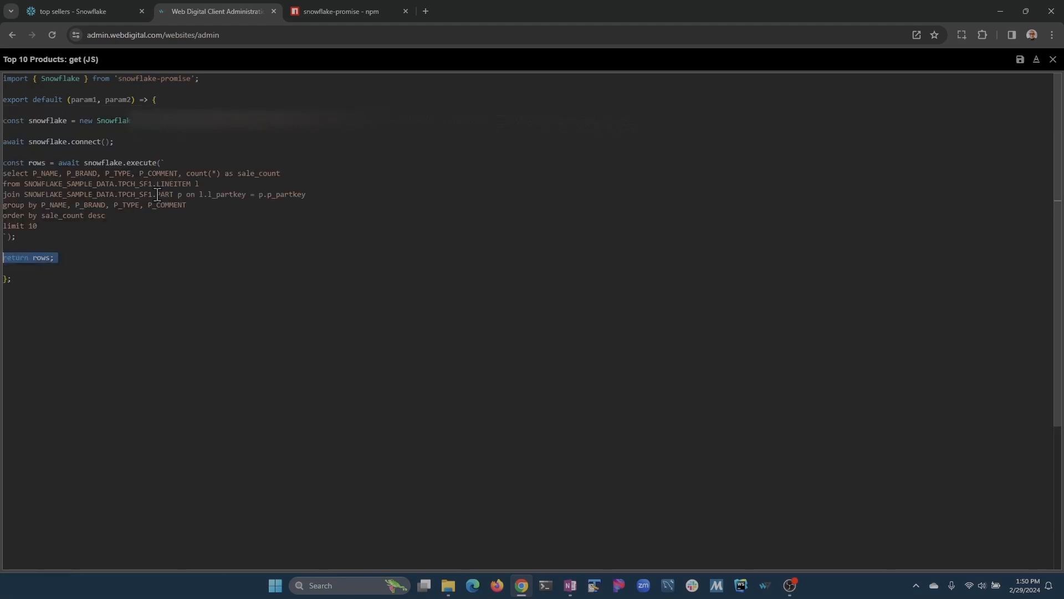
key(Tab)
key(Up)
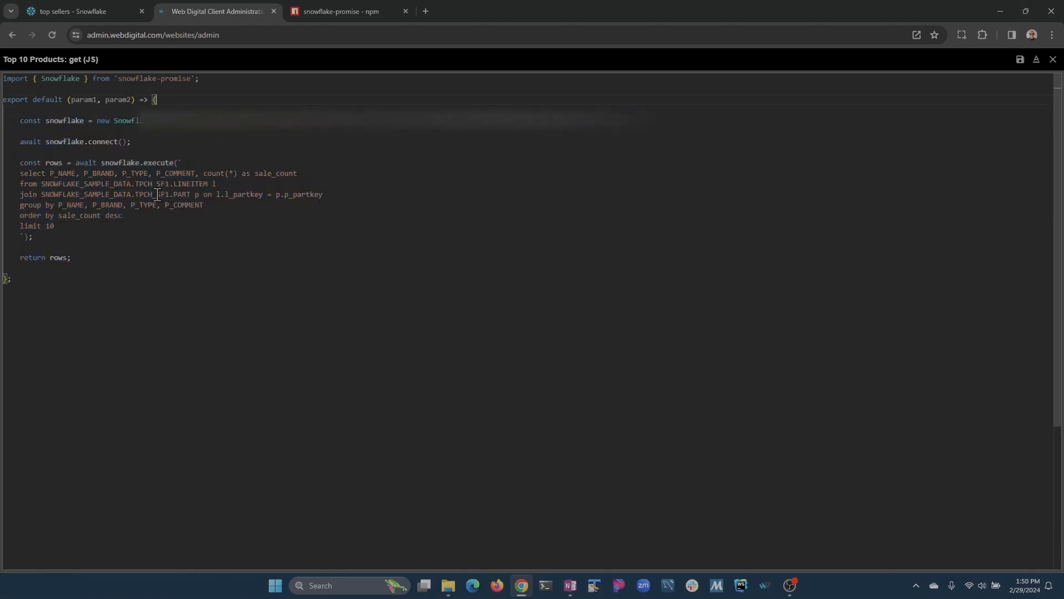
text(async)
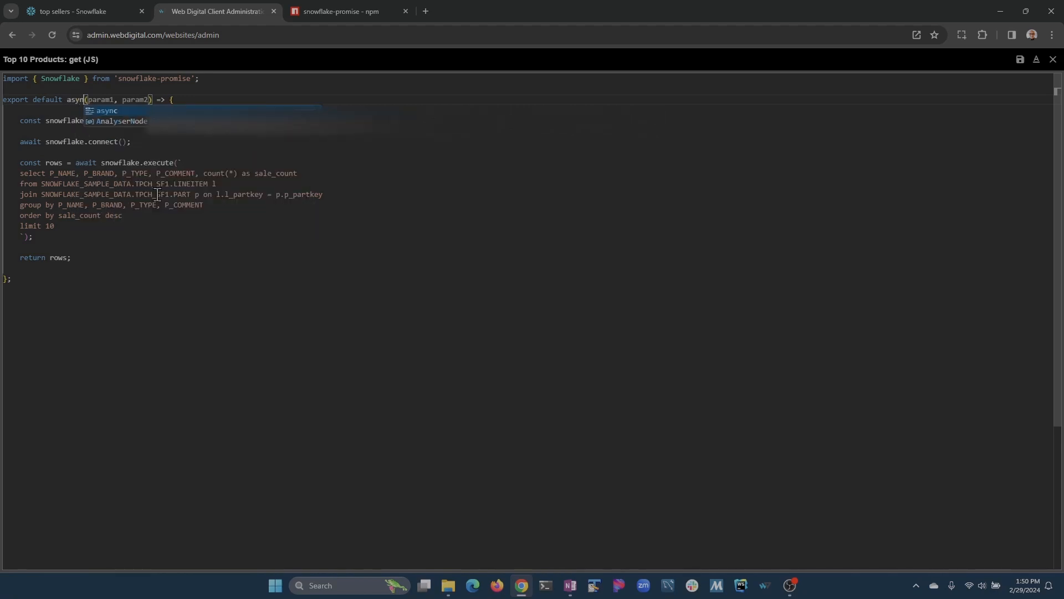
key(Right)
key(ctrl+shift+Right)
key(ctrl+shift+Right)
key(BackSpace)
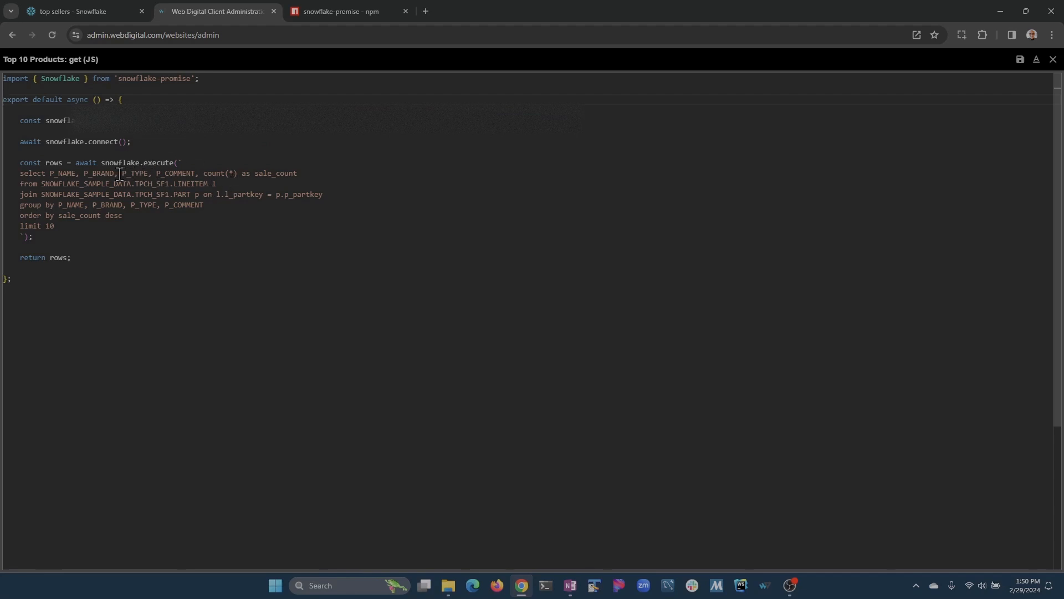
Drop P_TYPE and P_COMMENT from the select list and group by, then save the API.
drag(120, 174, 196, 173)
key(BackSpace)
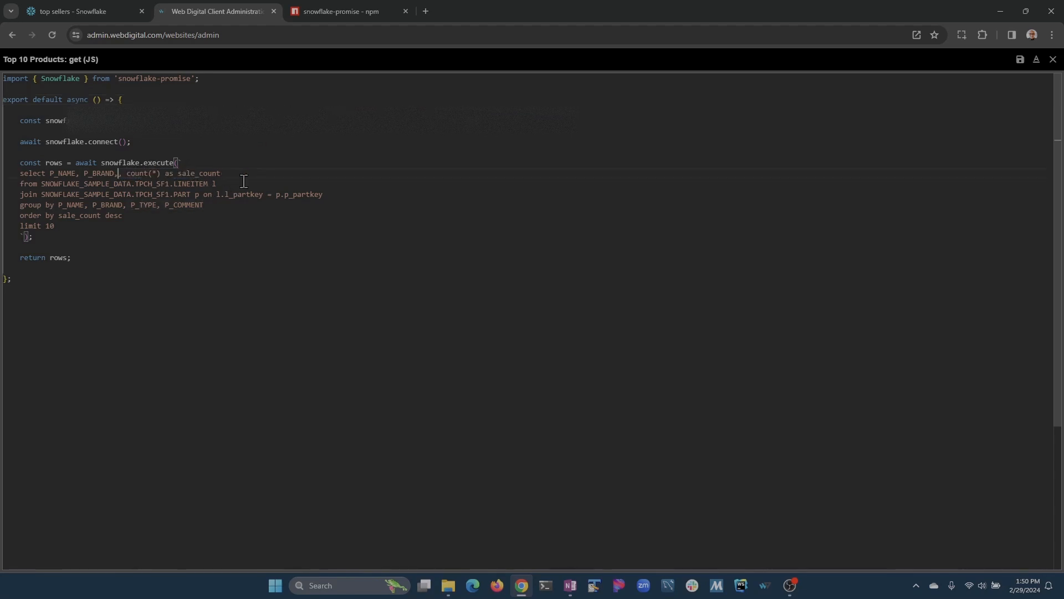
key(Delete)
key(shift+End)
key(Delete)
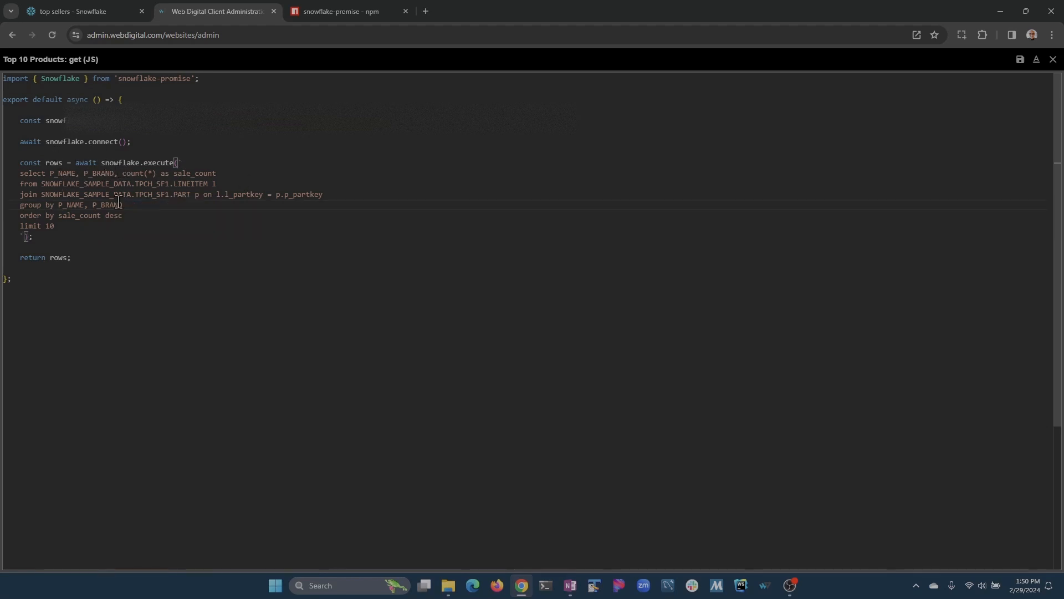
click(41, 267)
key(Delete)
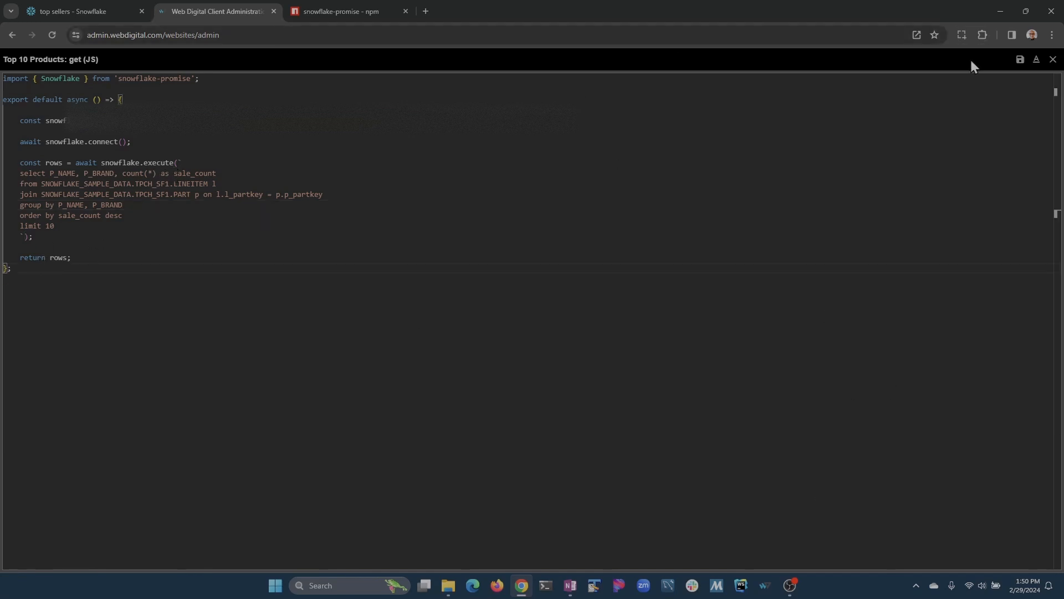
click(1020, 59)
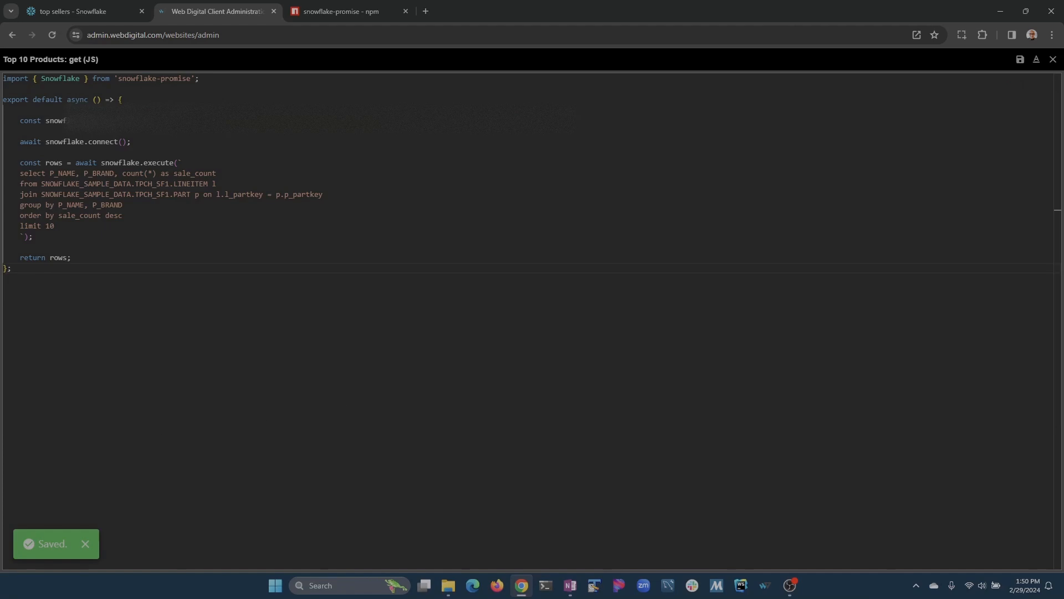
Create a class for the Top 10 Products component and open its code full screen.
click(1053, 59)
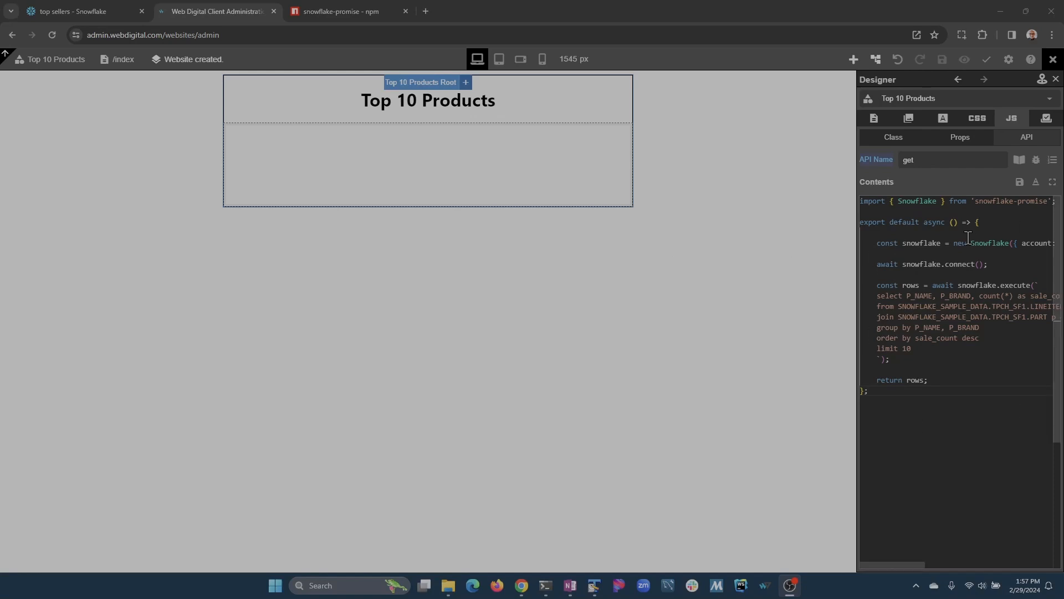
click(903, 142)
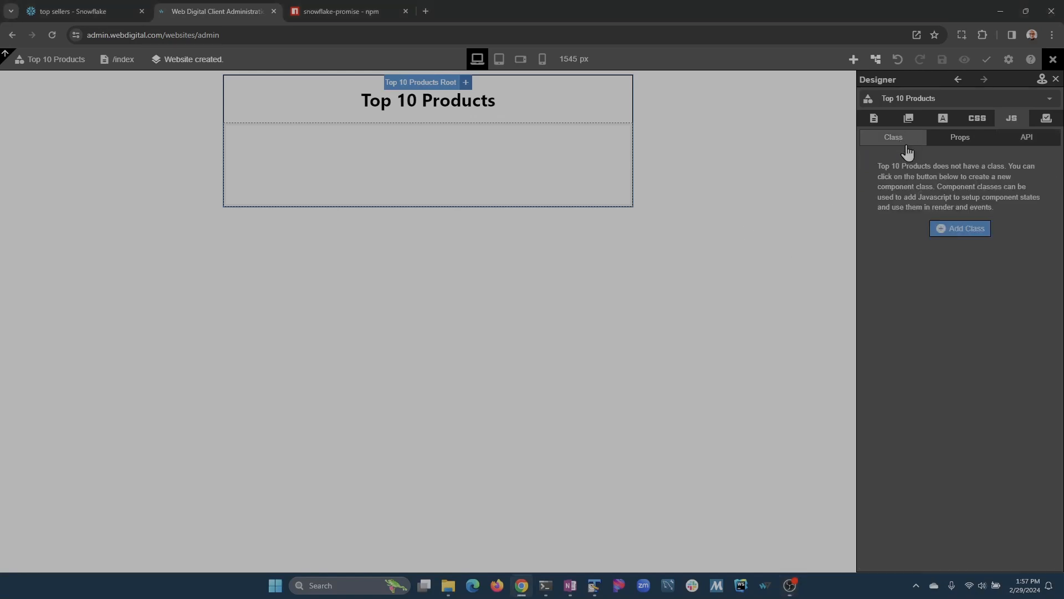
click(955, 237)
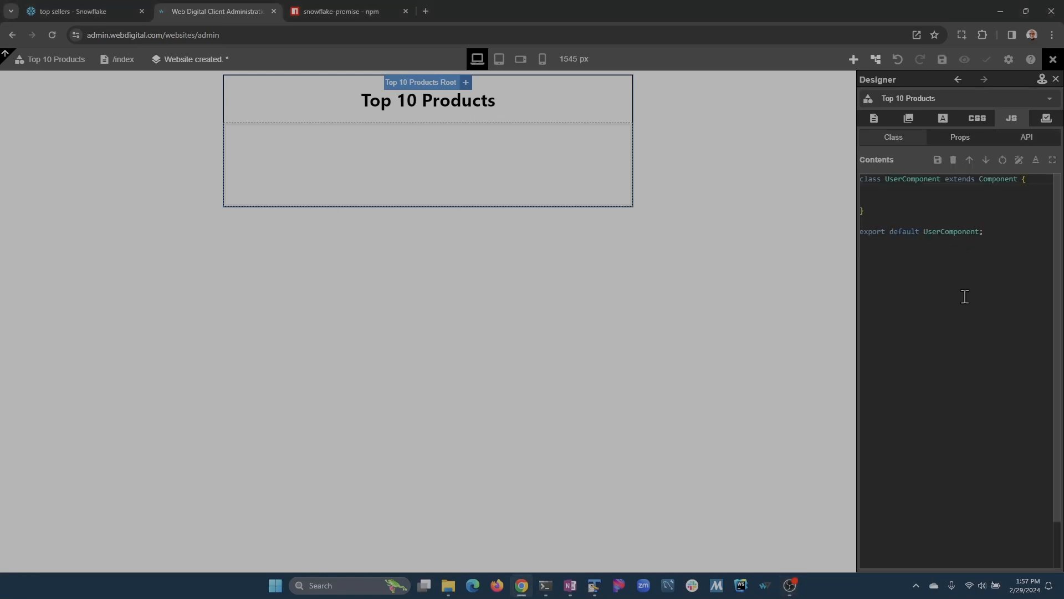
click(1054, 161)
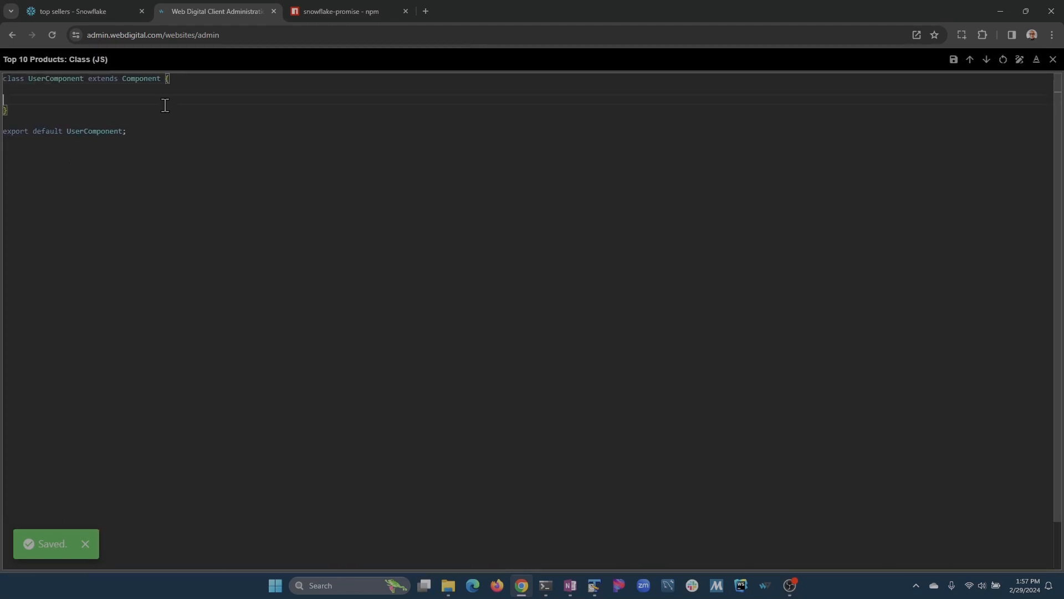
Add a 'products: []' state and an async componentDidMount method to the class.
key(Return)
key(Return)
key(Up)
key(Up)
text(st)
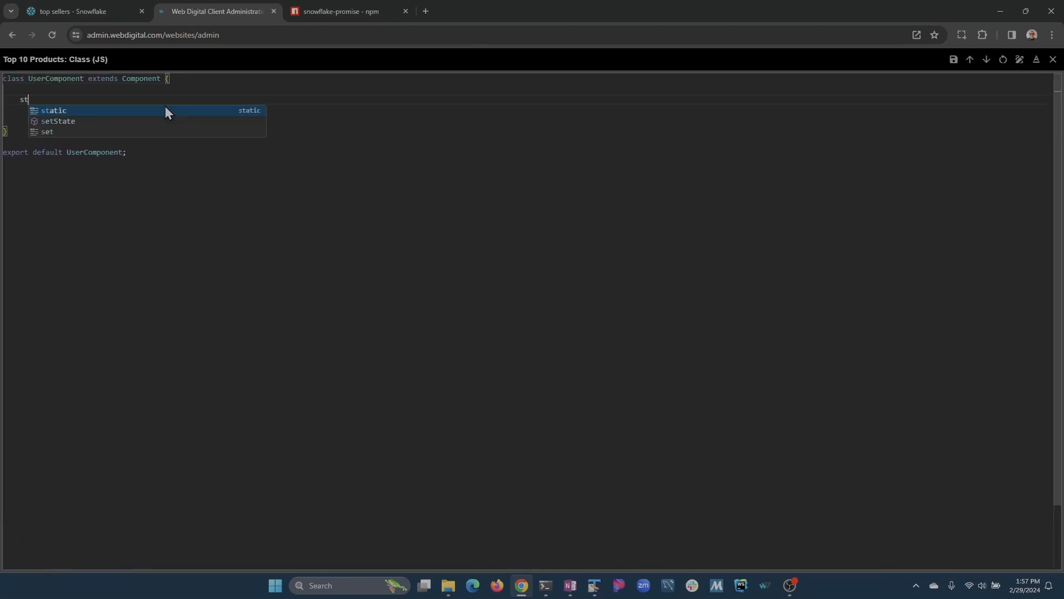
text(ate =- { products)
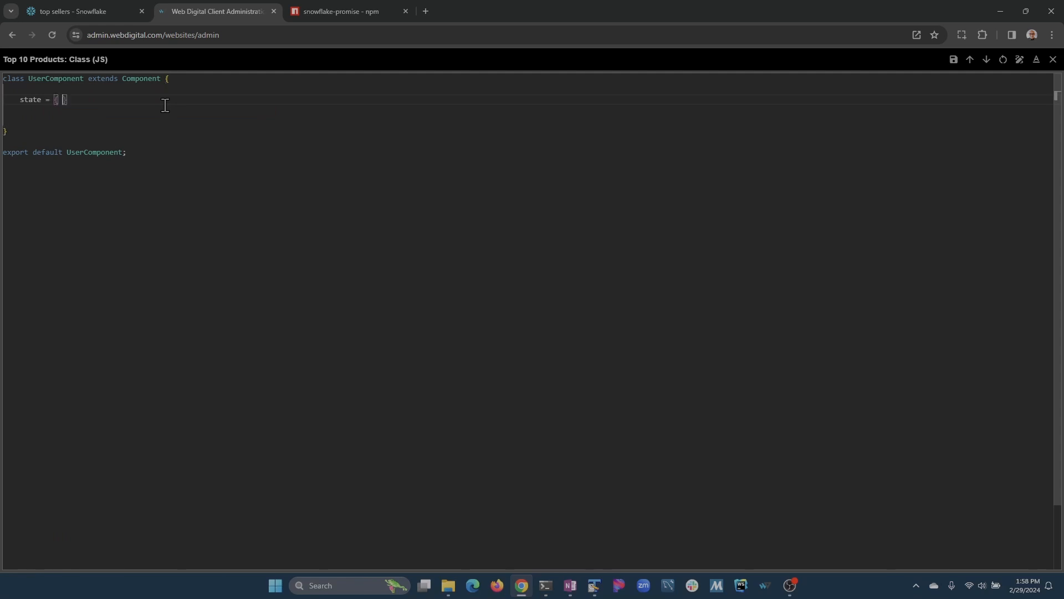
text(: [] };)
key(Return)
key(Return)
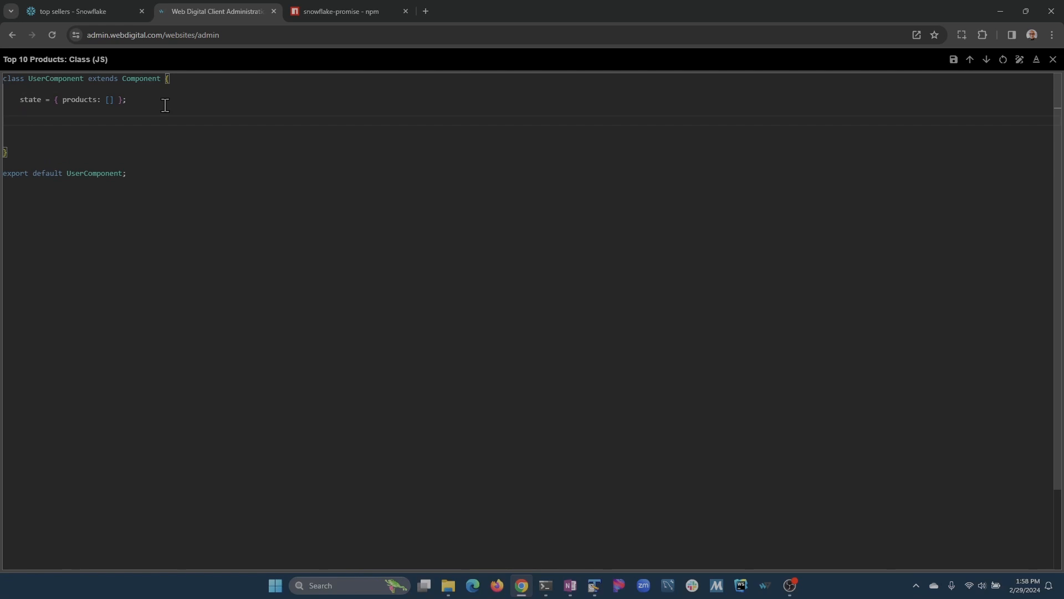
text(componentDidMount() {)
key(Return)
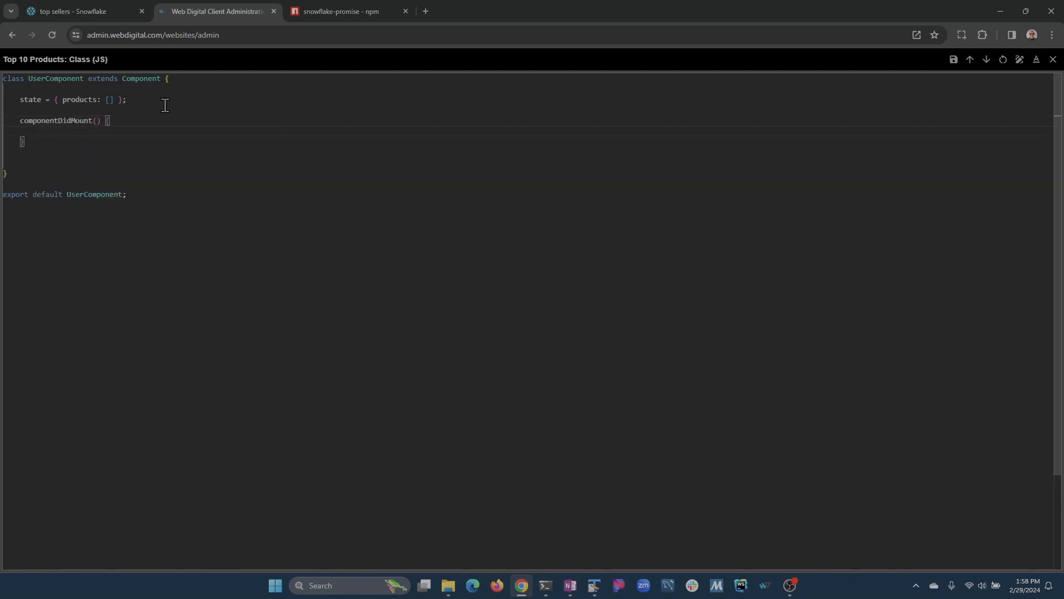
text(async)
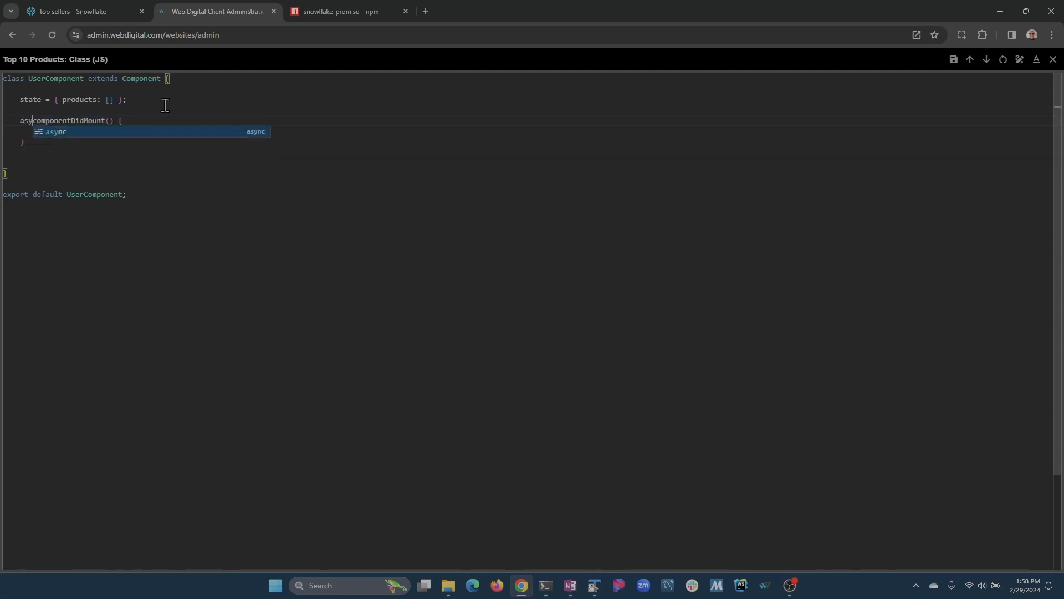
key(Down)
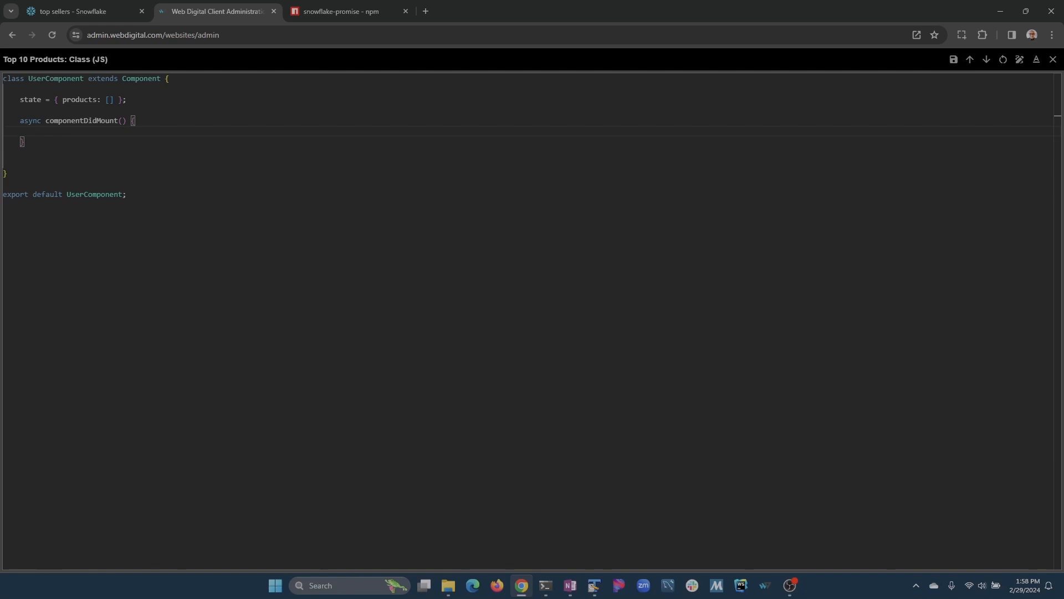
Paste the get API call into componentDidMount, indent it, and save the class.
key(alt+Tab)
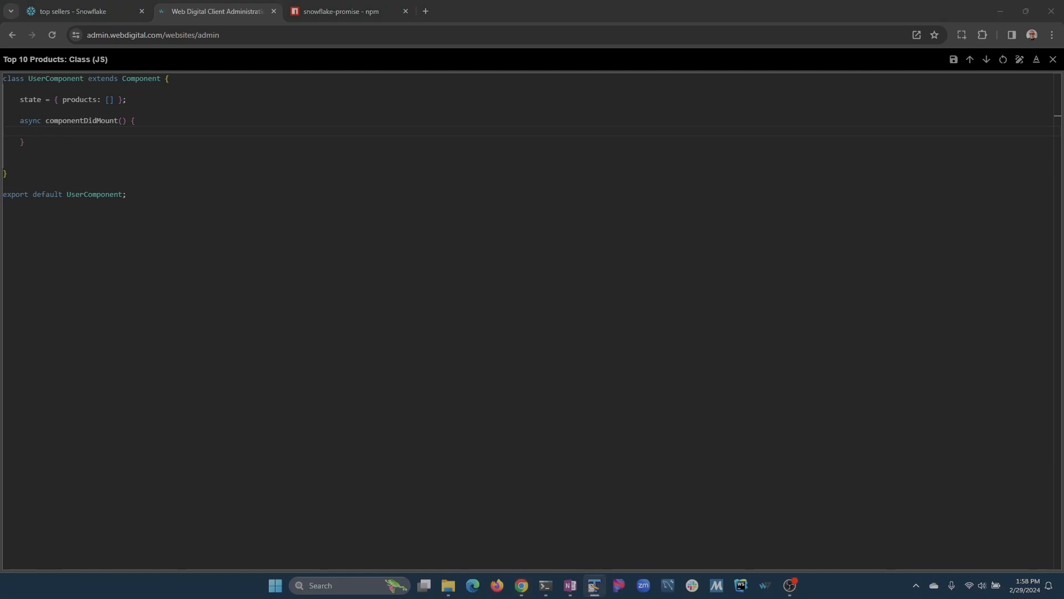
key(alt+Tab)
text(const result = await this.callApi('get'); if (!result.response) return alert(result); await this.setState({ products: result.response });)
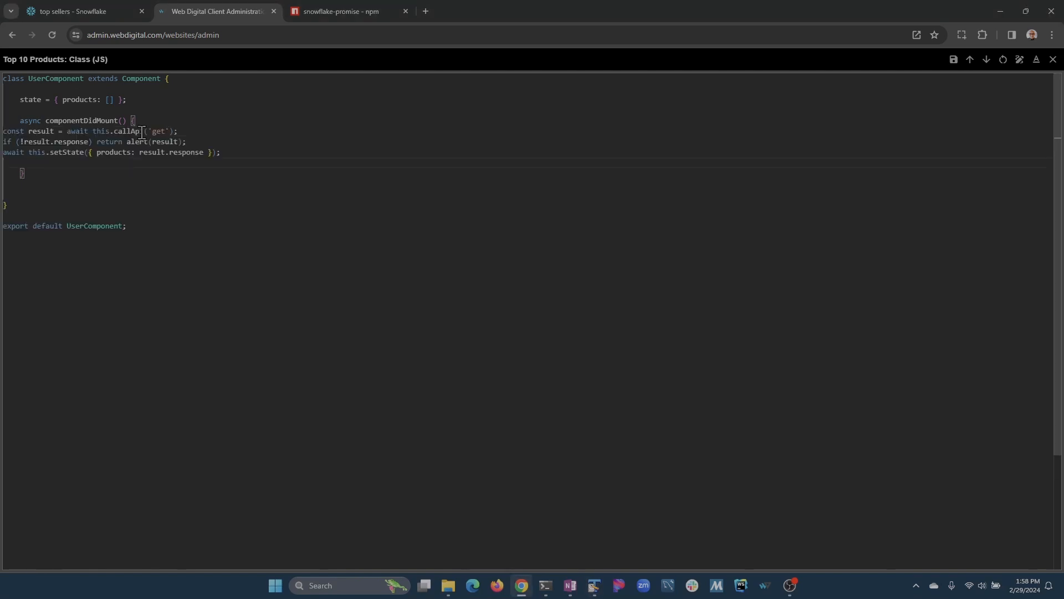
key(Delete)
key(shift+Up)
key(shift+Up)
key(shift+Up)
key(Tab)
key(Tab)
key(Up)
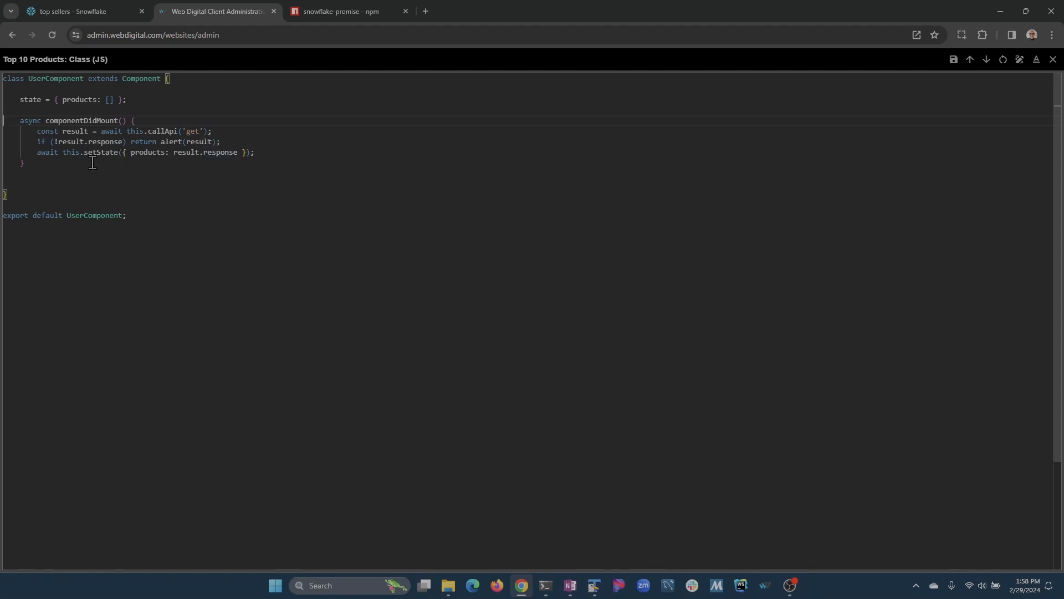
click(59, 169)
key(ctrl+s)
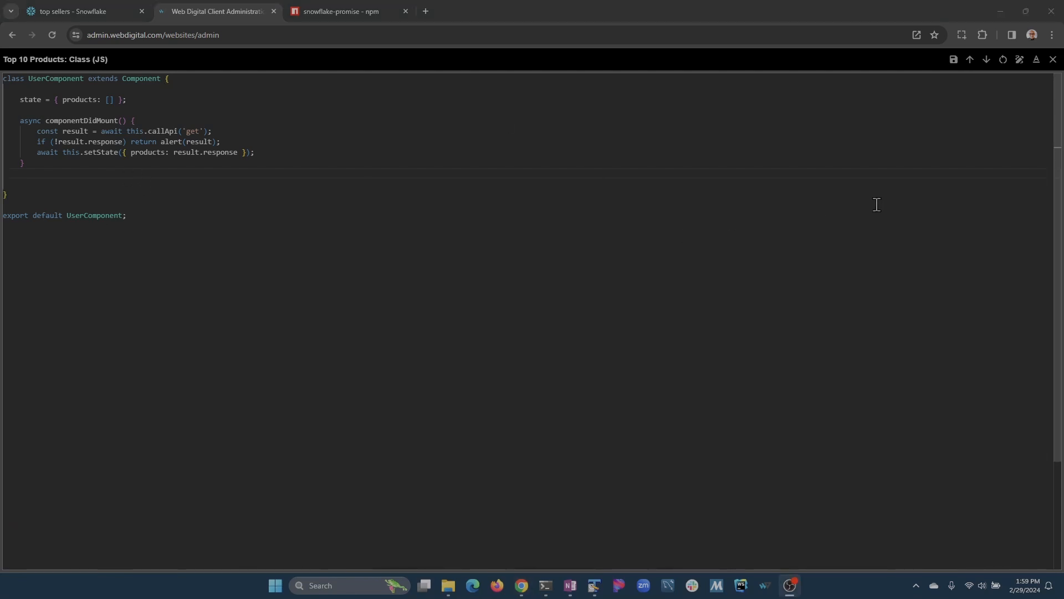
Drop a Dynamic Repeater into the content block and create its getRepeater1Loop function.
click(1053, 60)
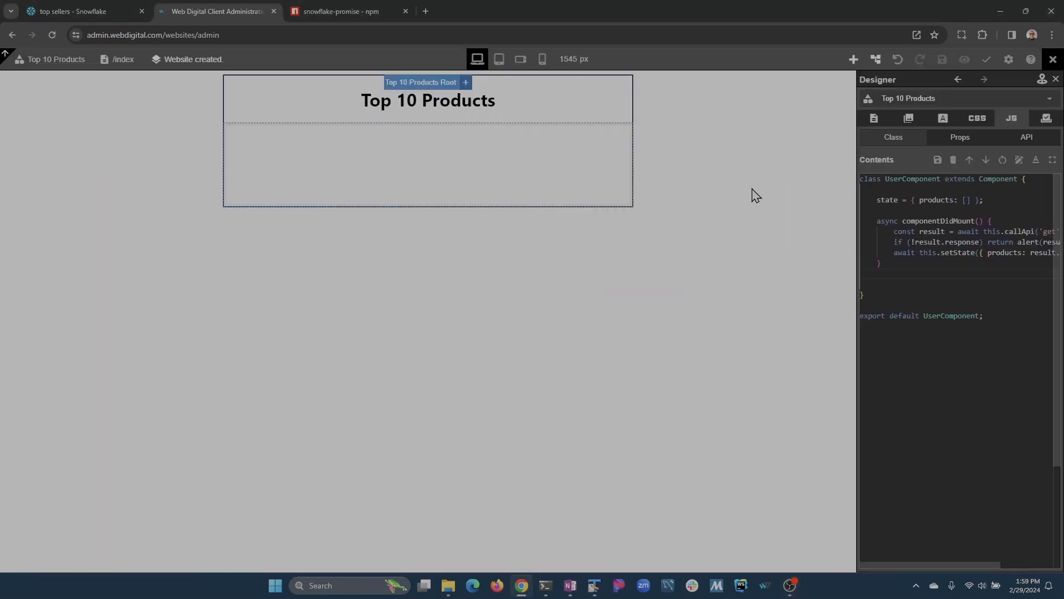
click(874, 118)
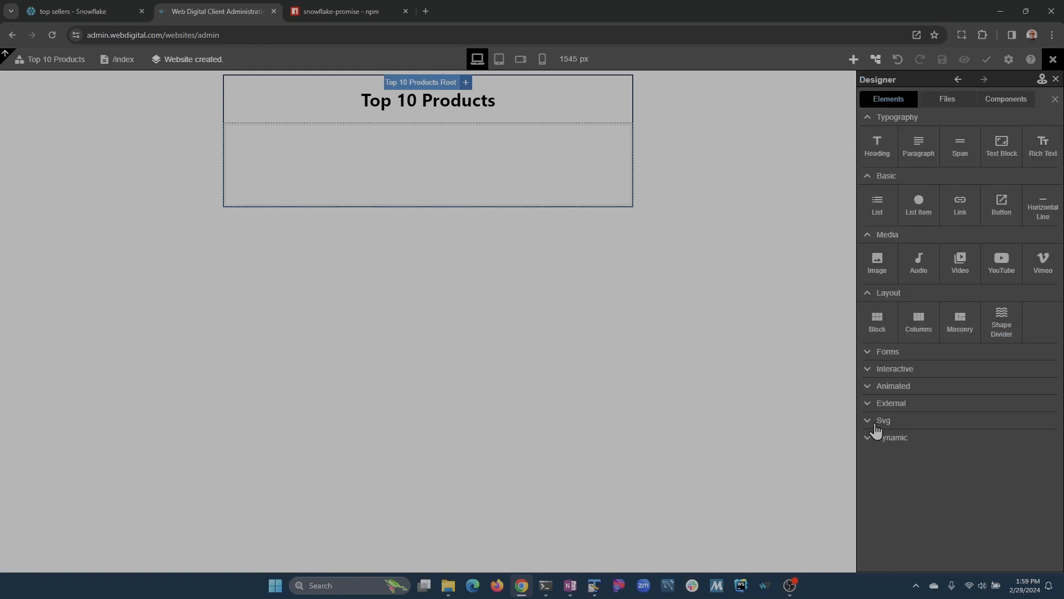
click(868, 439)
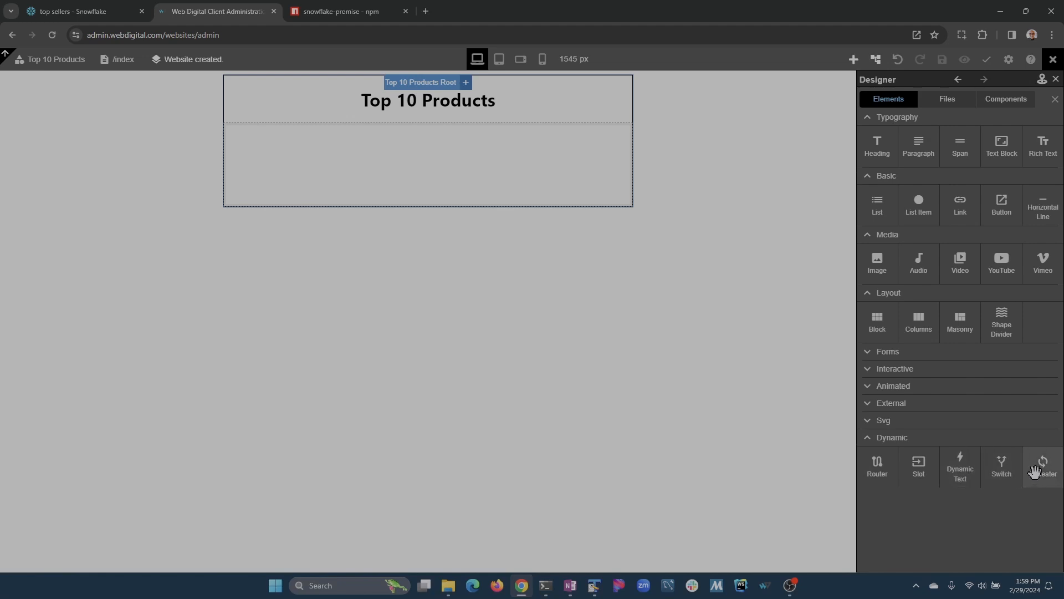
drag(1044, 465, 465, 167)
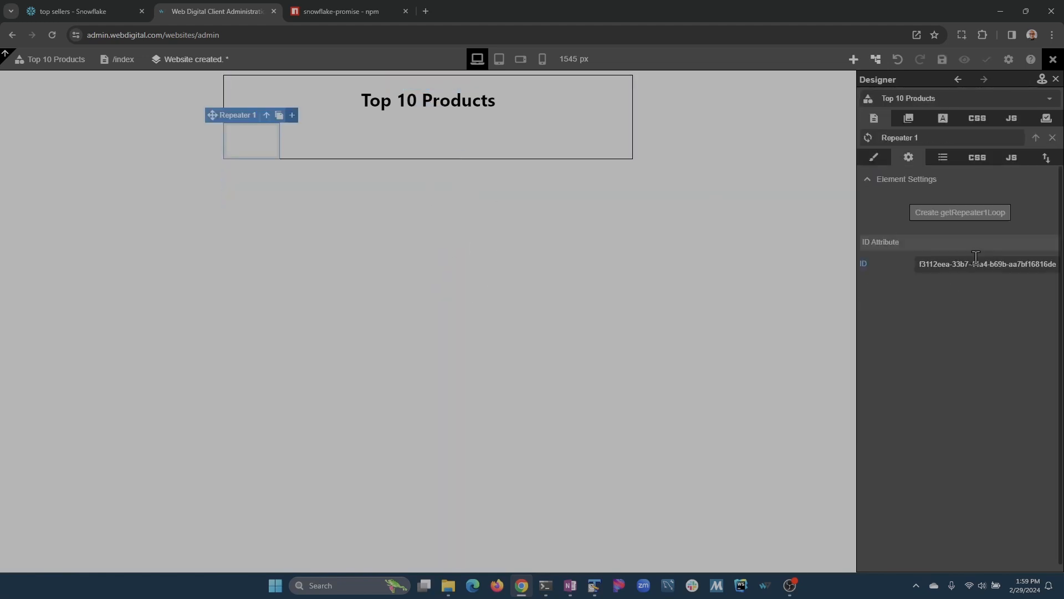
click(967, 216)
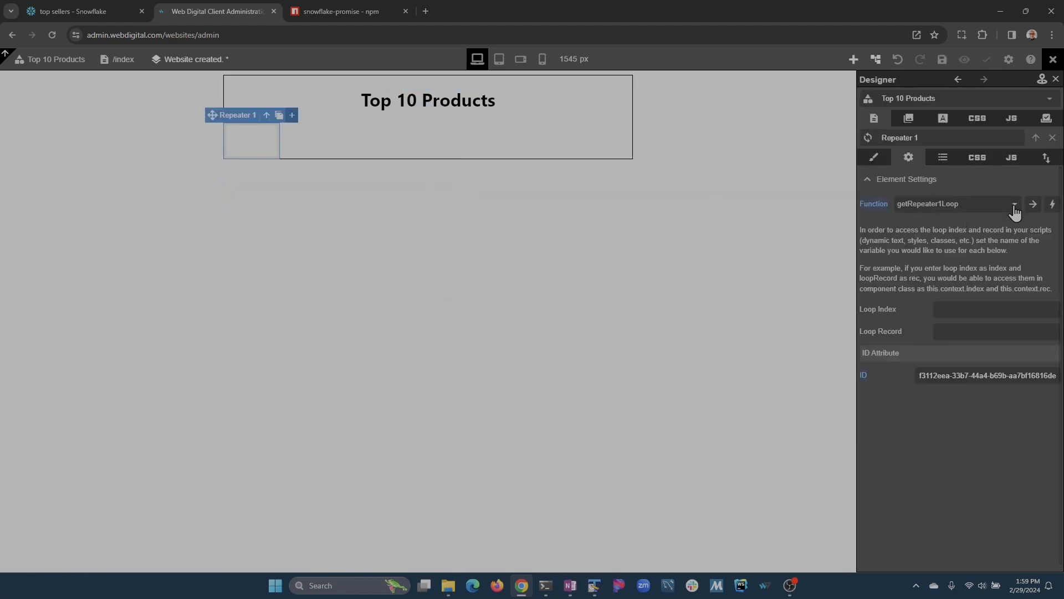
click(1032, 206)
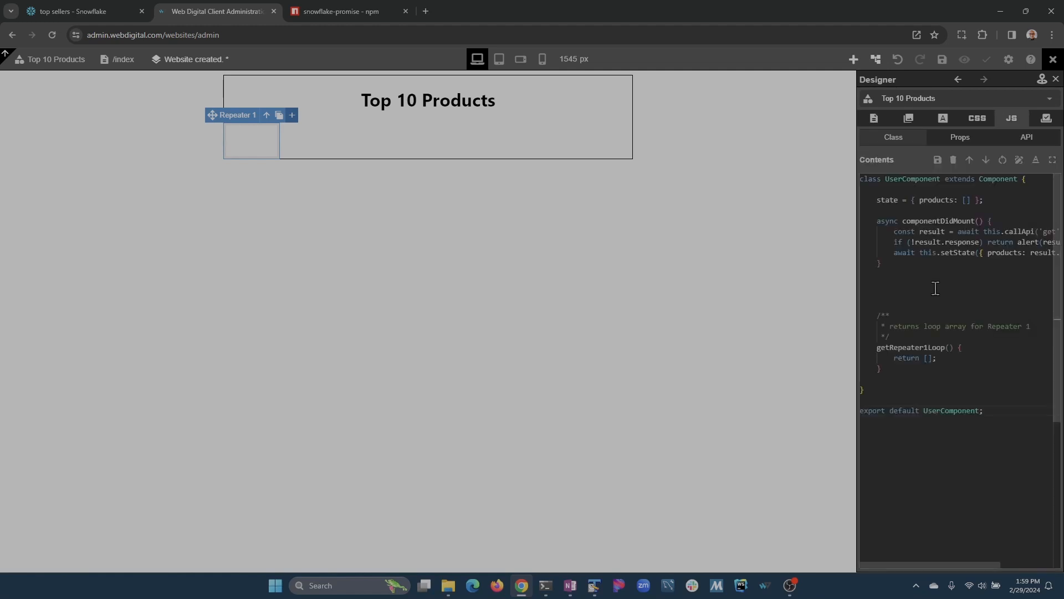
Make the loop return this.state.products instead of an empty array, and save the class.
click(917, 290)
key(shift+Down)
key(shift+Down)
key(Delete)
key(Down)
key(Down)
key(Down)
key(Down)
key(End)
key(Left)
key(Left)
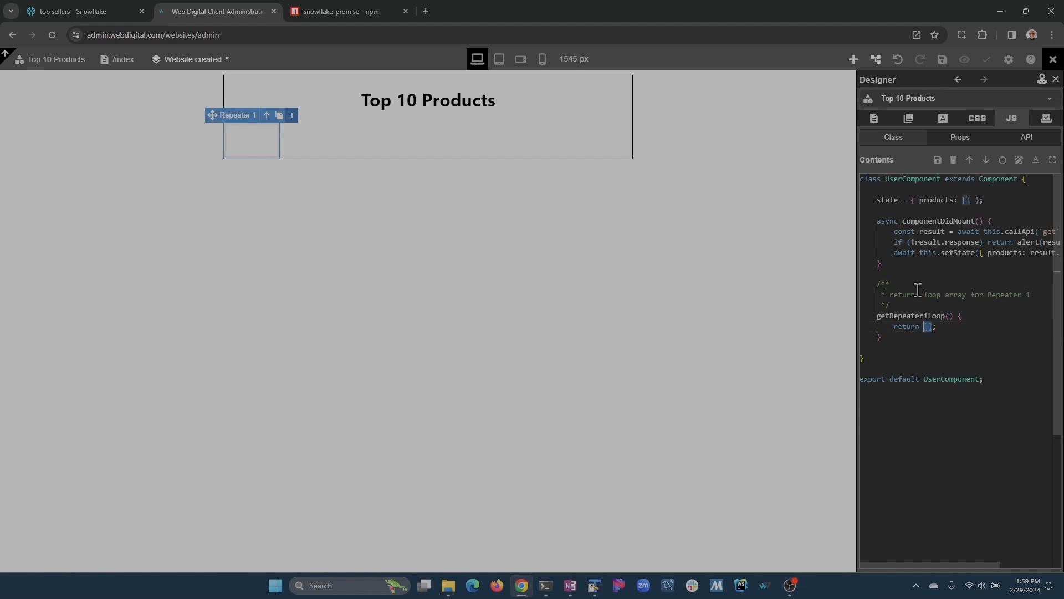
key(BackSpace)
text(this.)
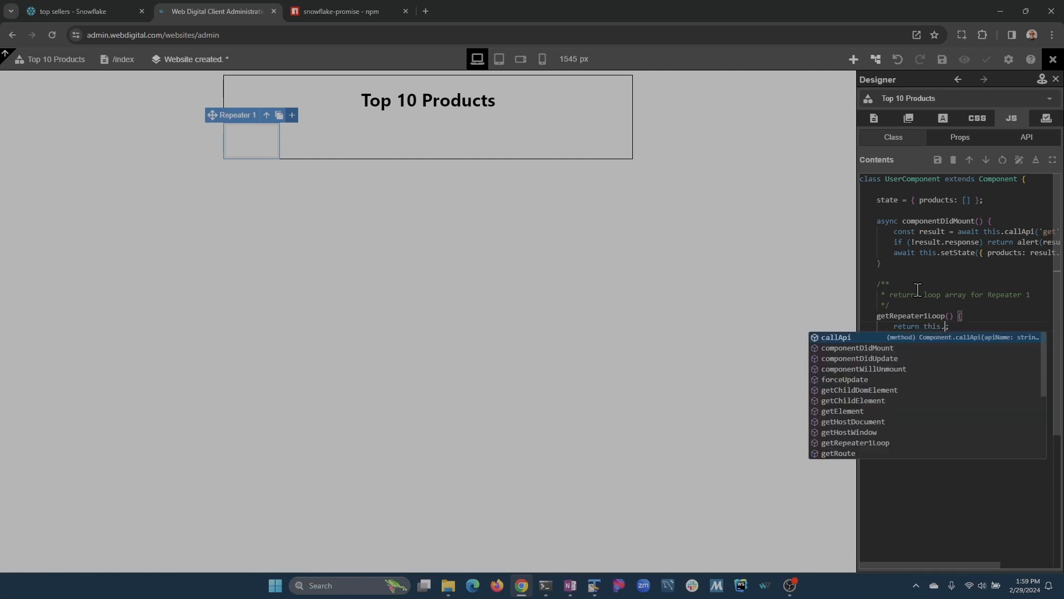
text(stae.pr)
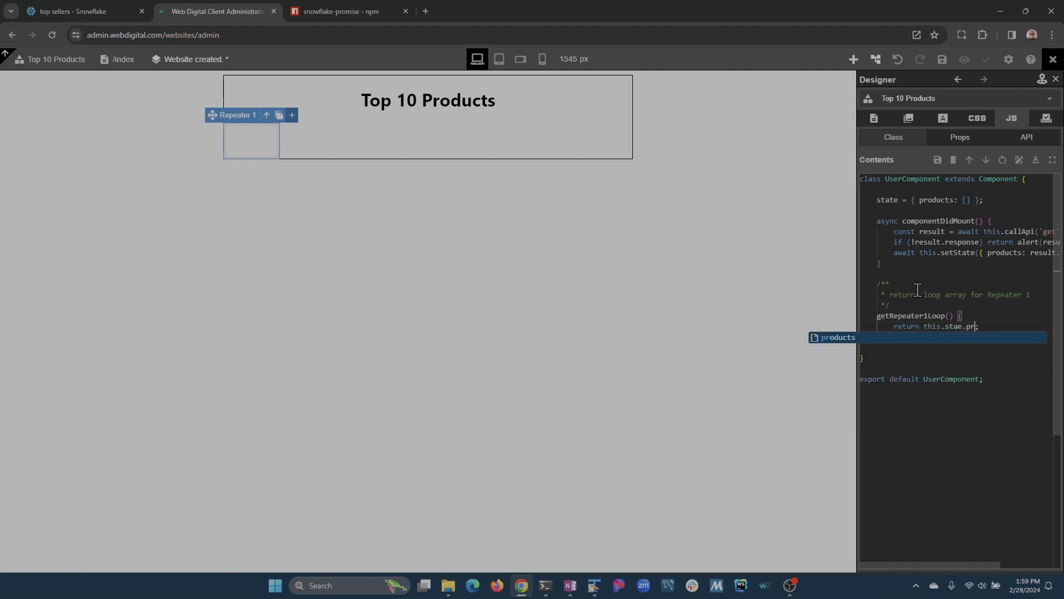
key(BackSpace)
key(BackSpace)
key(BackSpace)
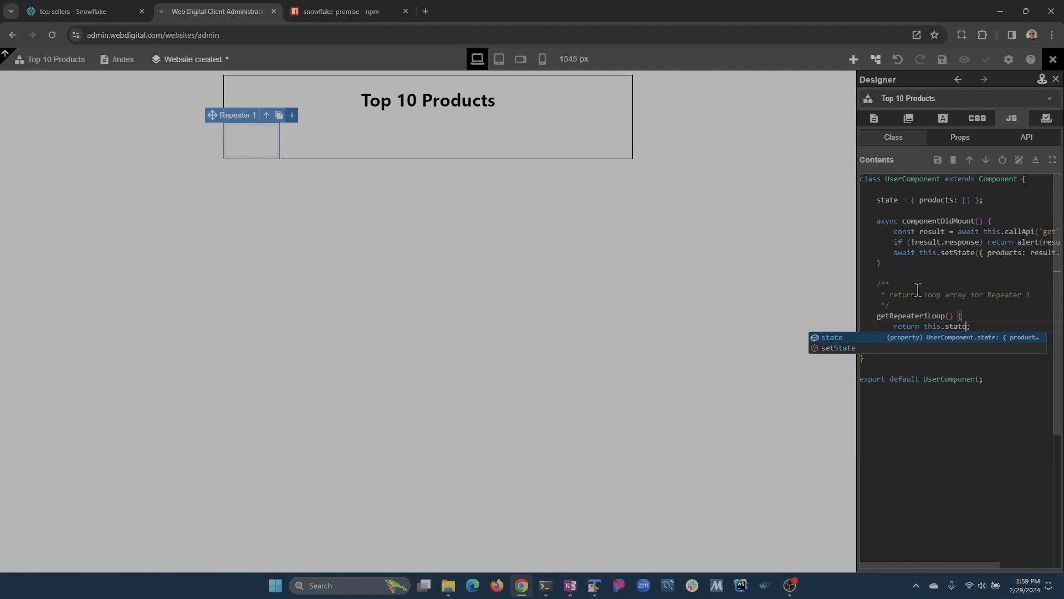
text(.pro)
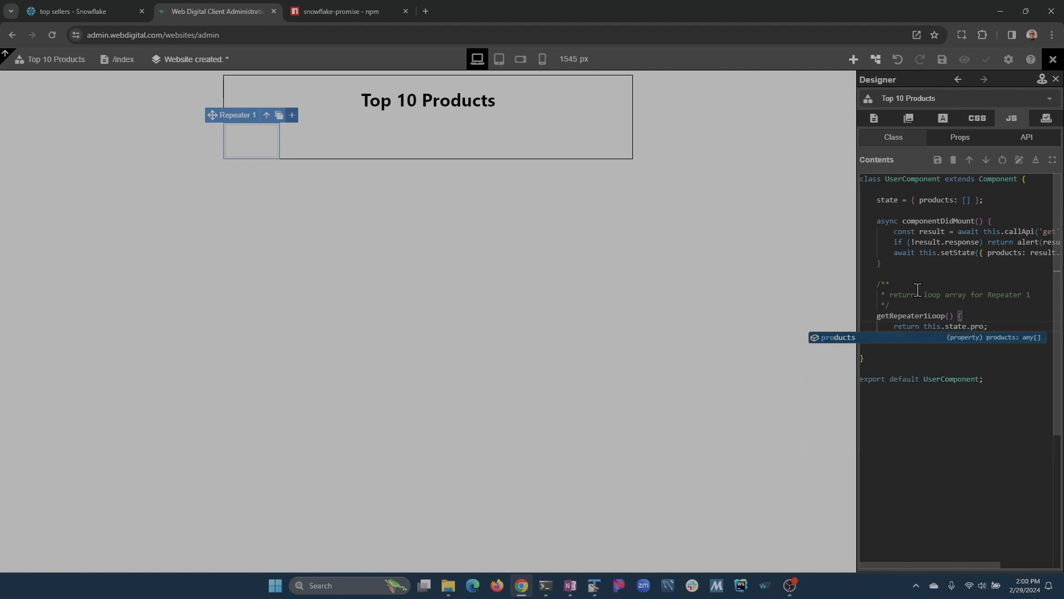
key(Return)
key(Down)
key(Down)
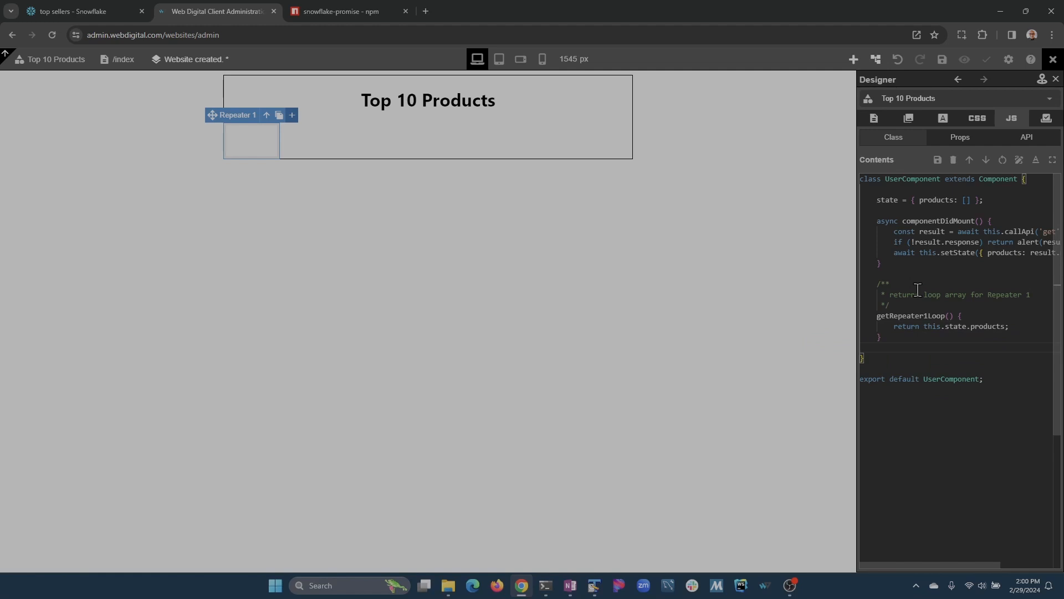
key(ctrl+s)
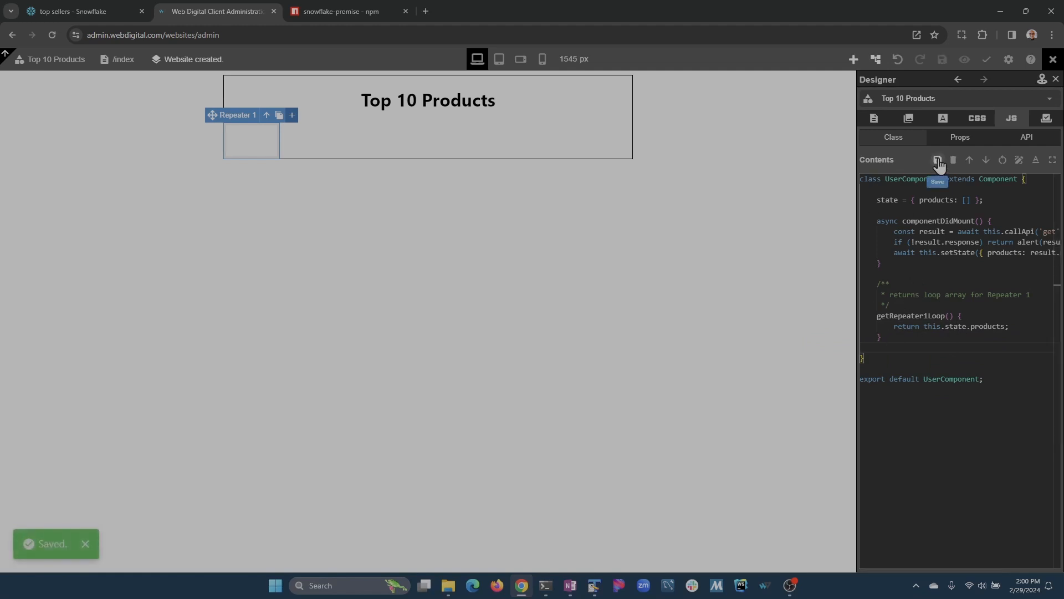
Name Repeater 1's loop record 'product', save, and drop a Dynamic Text element inside the repeater.
click(958, 79)
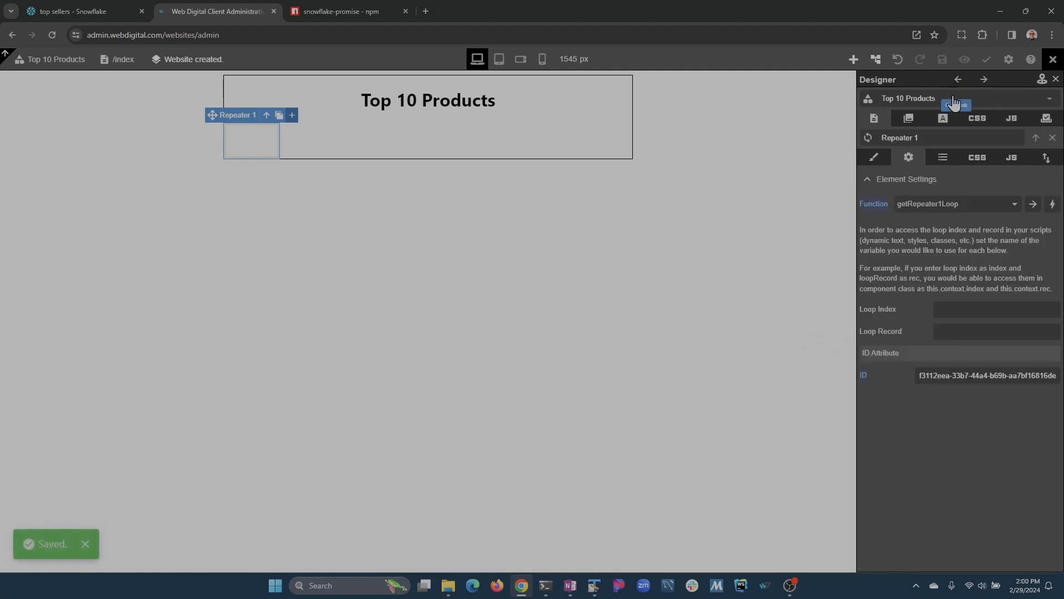
click(963, 329)
text(products)
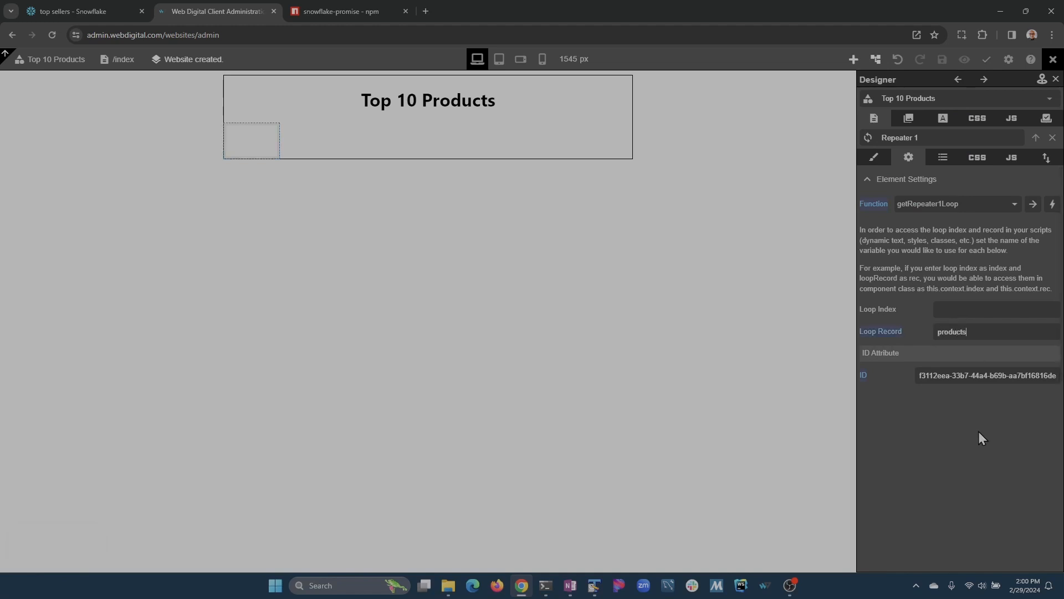
click(978, 375)
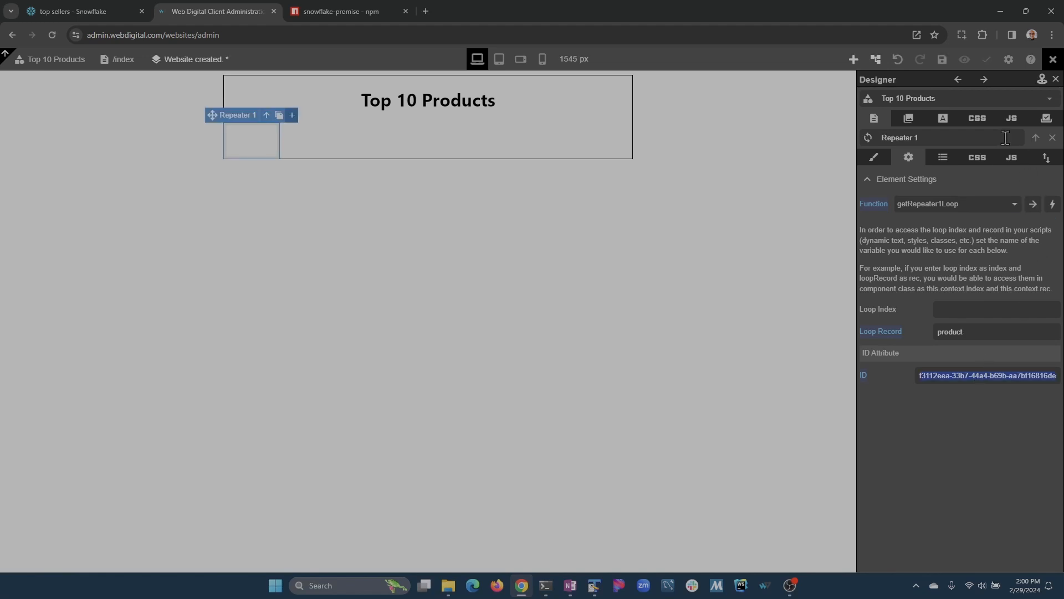
click(942, 59)
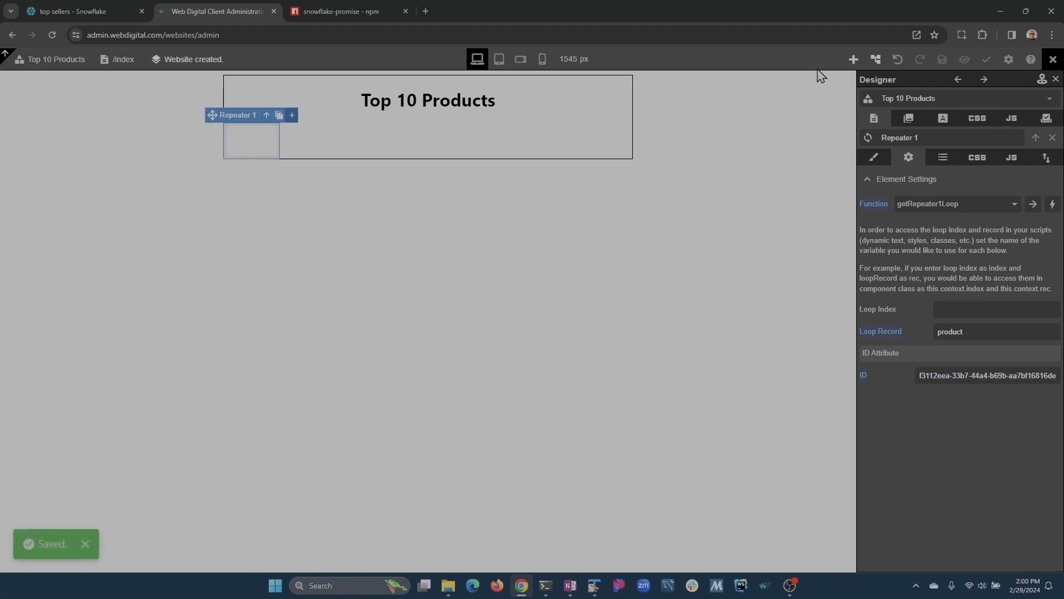
click(853, 59)
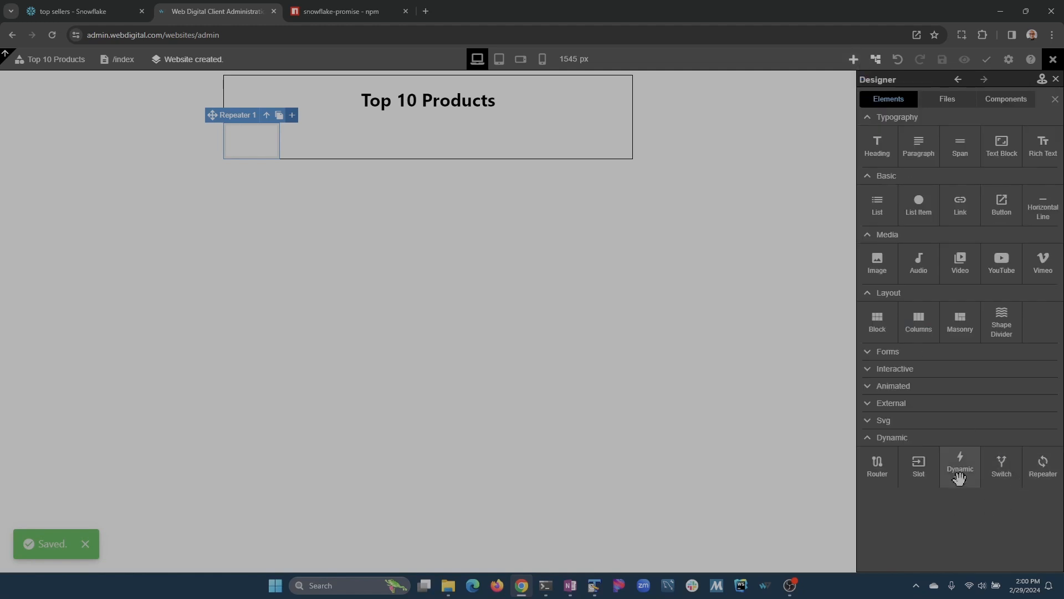
drag(959, 476, 250, 139)
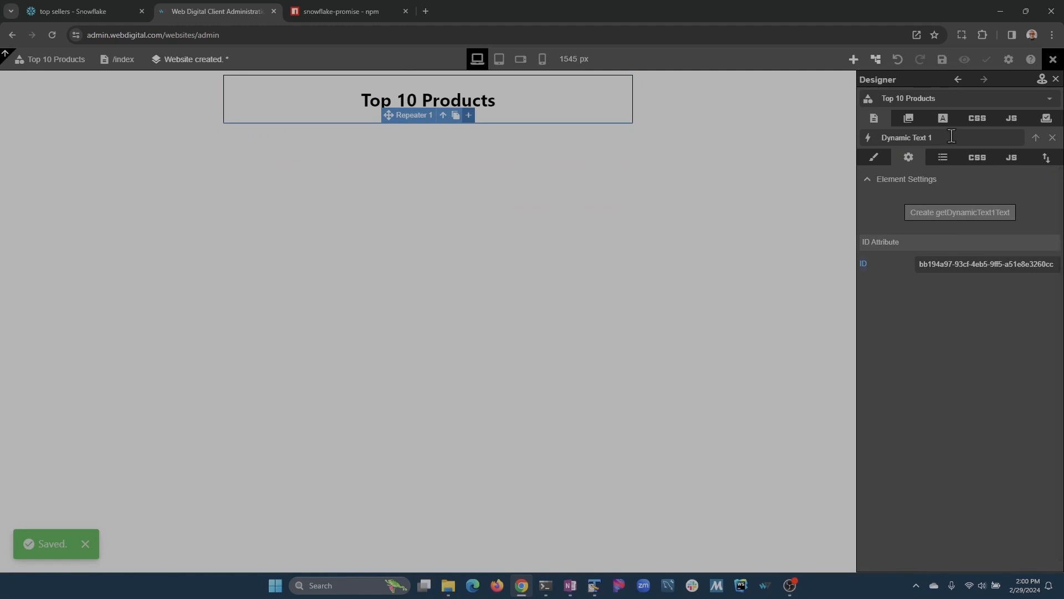
Rename the dynamic text to 'Product Name' and create its getProductNameText function.
text(Product s)
key(BackSpace)
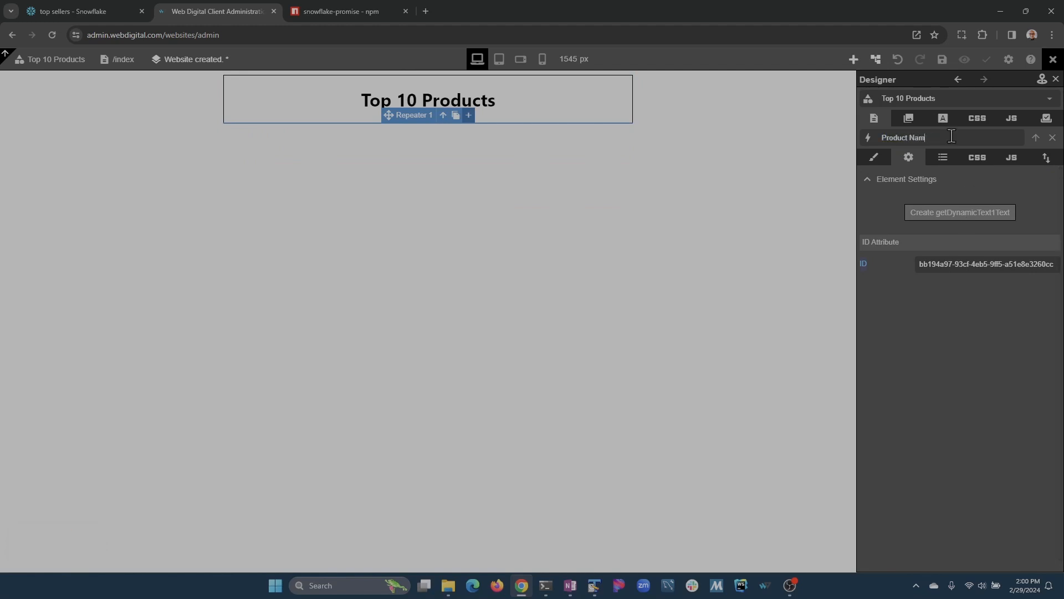
click(963, 214)
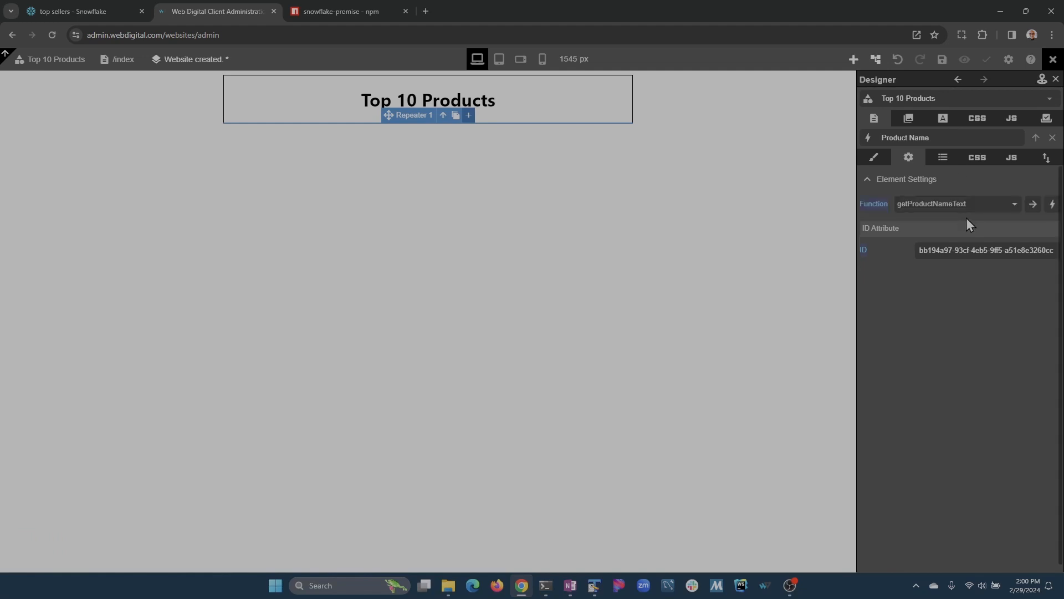
click(1033, 205)
Make getProductNameText return this.context.product.P_NAME and save the class code.
click(922, 359)
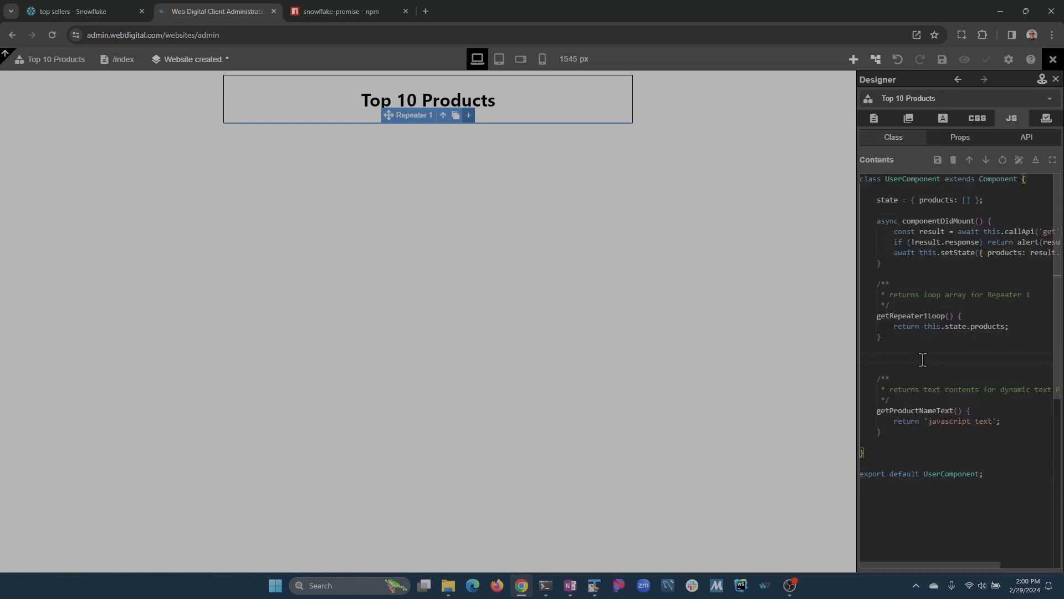
key(shift+Down)
key(shift+Down)
key(Delete)
key(Down)
key(Down)
key(Down)
key(Down)
key(End)
key(Left)
key(ctrl+shift+Left)
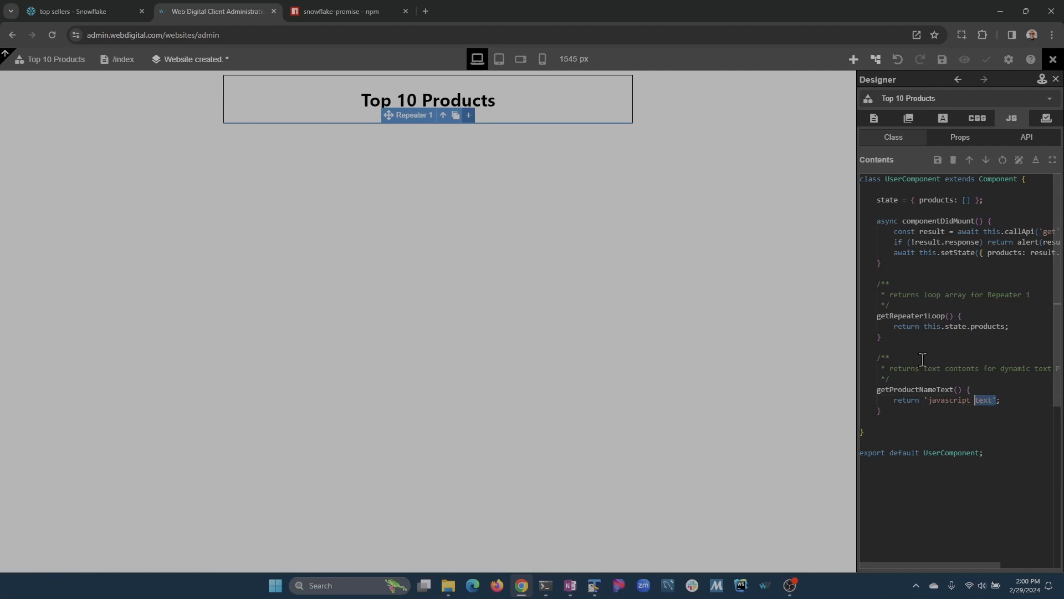
key(ctrl+shift+Left)
key(ctrl+shift+Left)
key(BackSpace)
text(this.con)
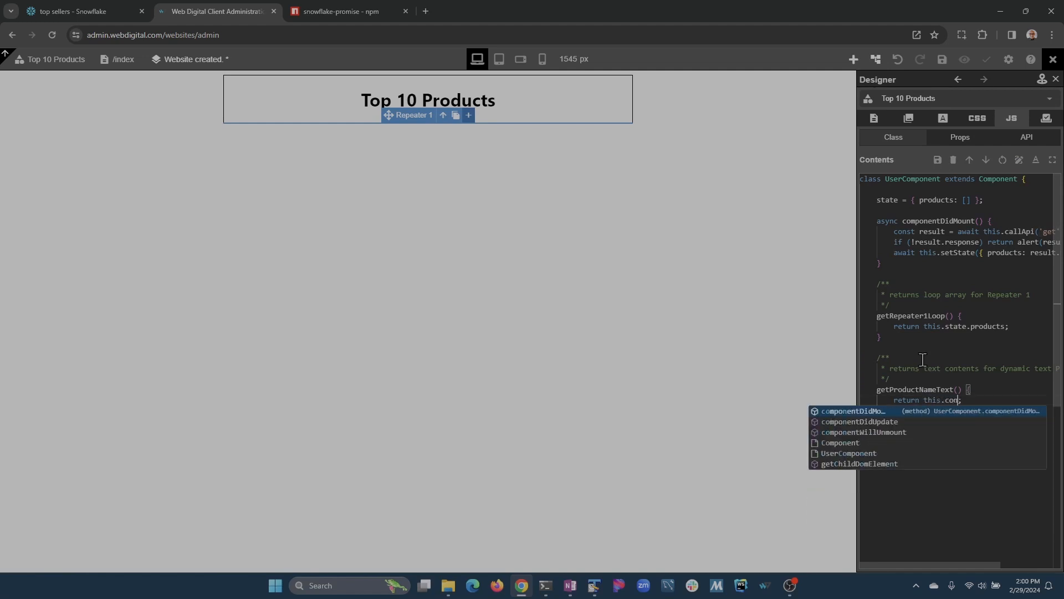
text(text.product)
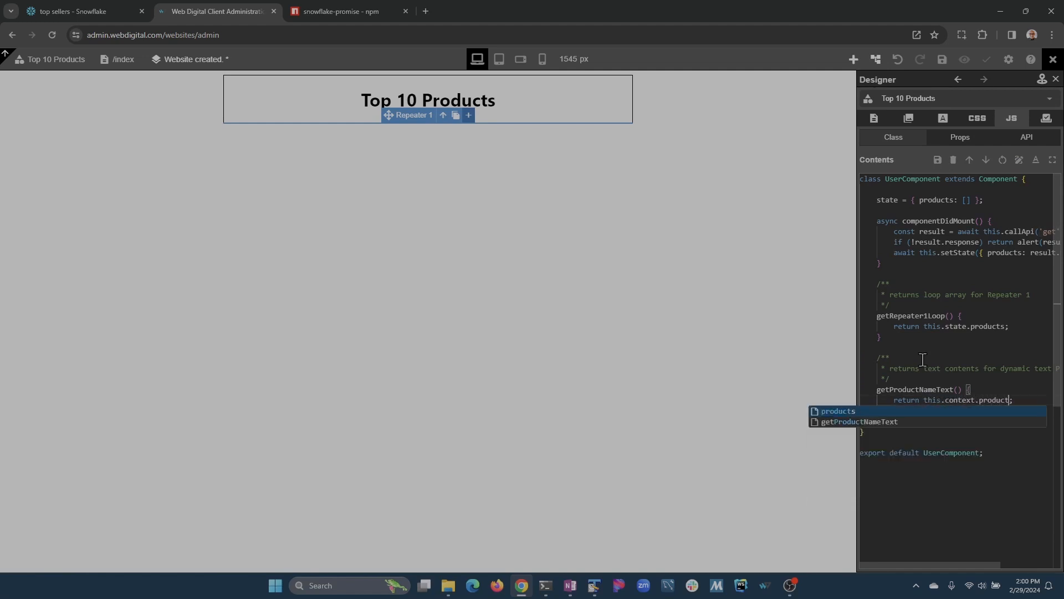
text(.P_NAME)
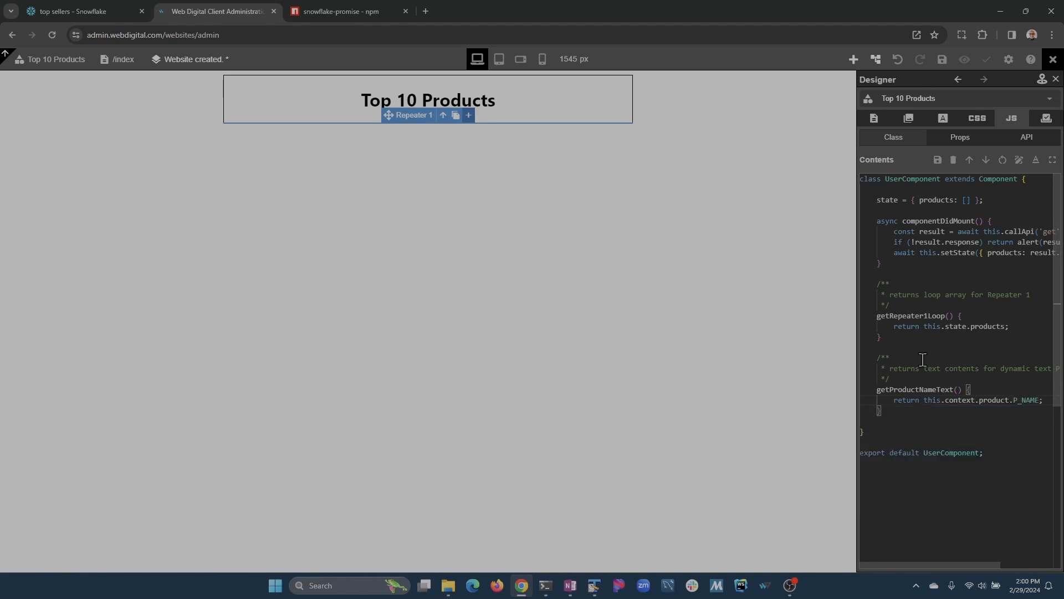
key(ctrl+s)
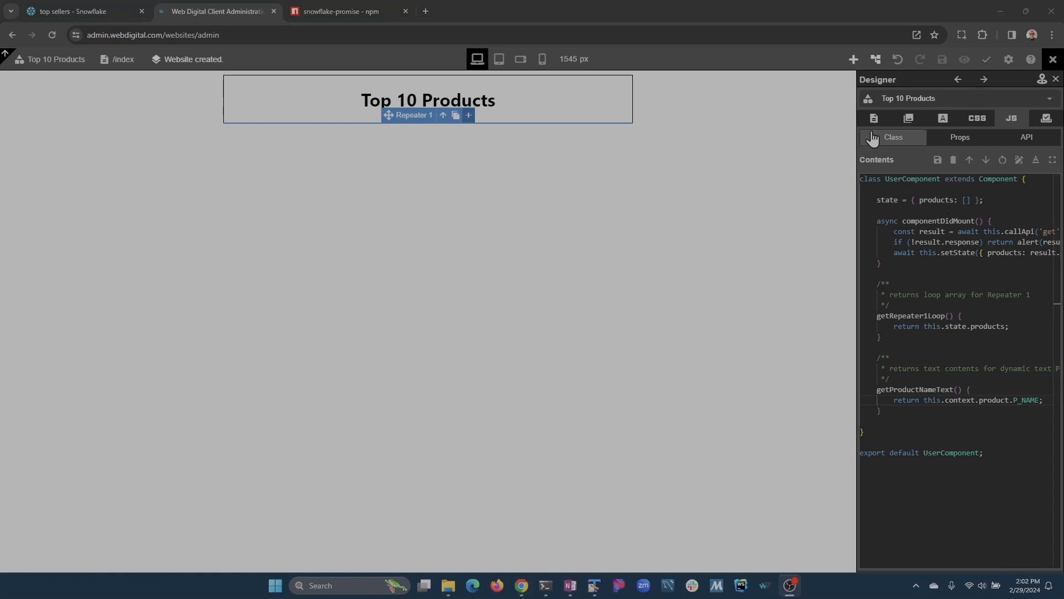
Add a second dynamic text to the repeater named 'Product Brand' with a getProductBrandText function.
click(854, 59)
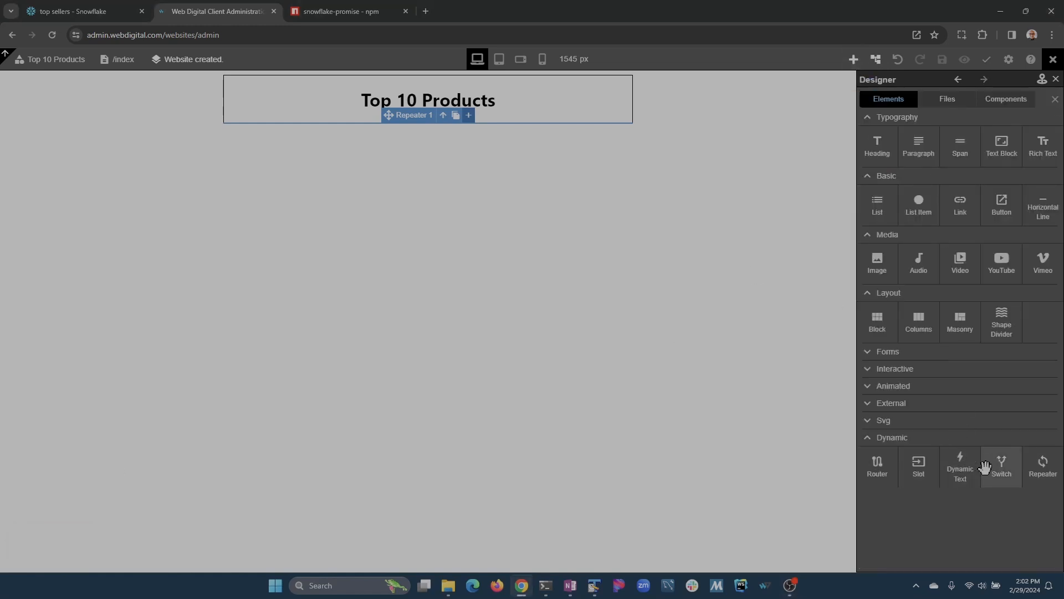
drag(964, 472, 943, 182)
click(951, 136)
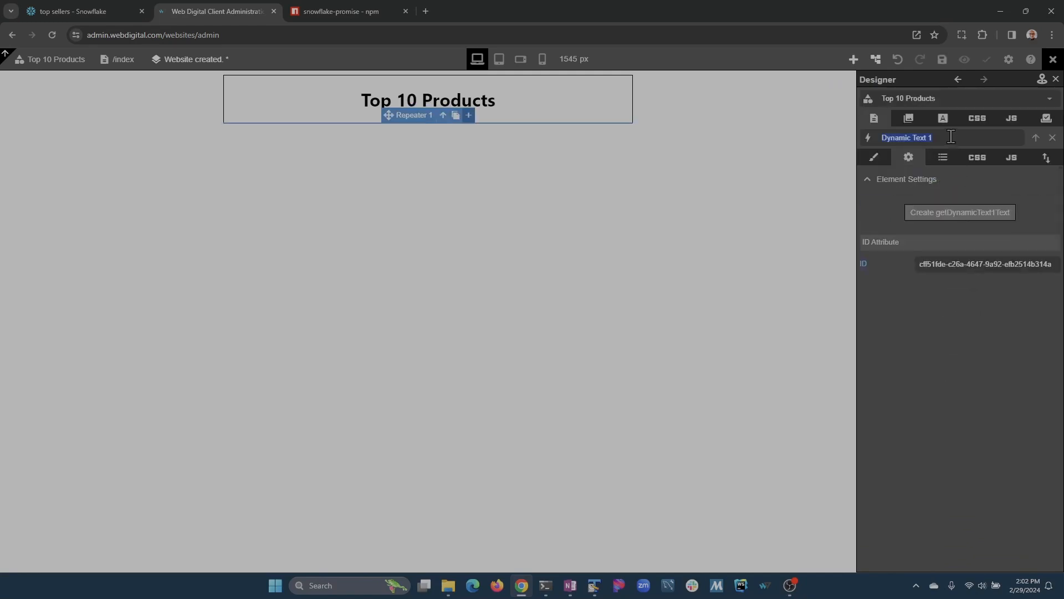
text(Product Brand)
click(977, 215)
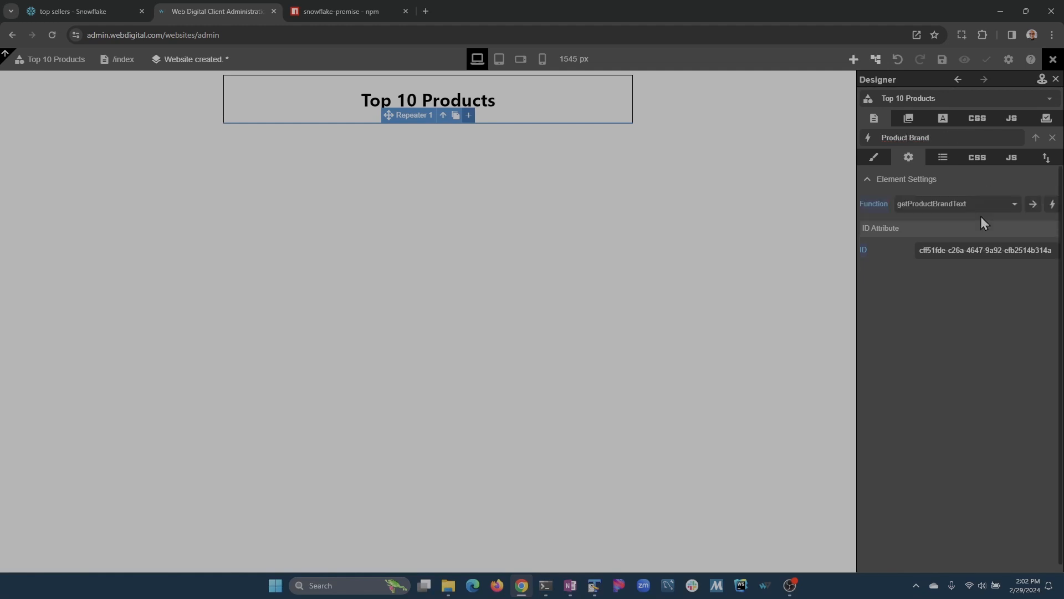
Make getProductBrandText return this.context.product.P_BRAND and save the component code.
click(1032, 207)
scroll(931, 465, down, 2)
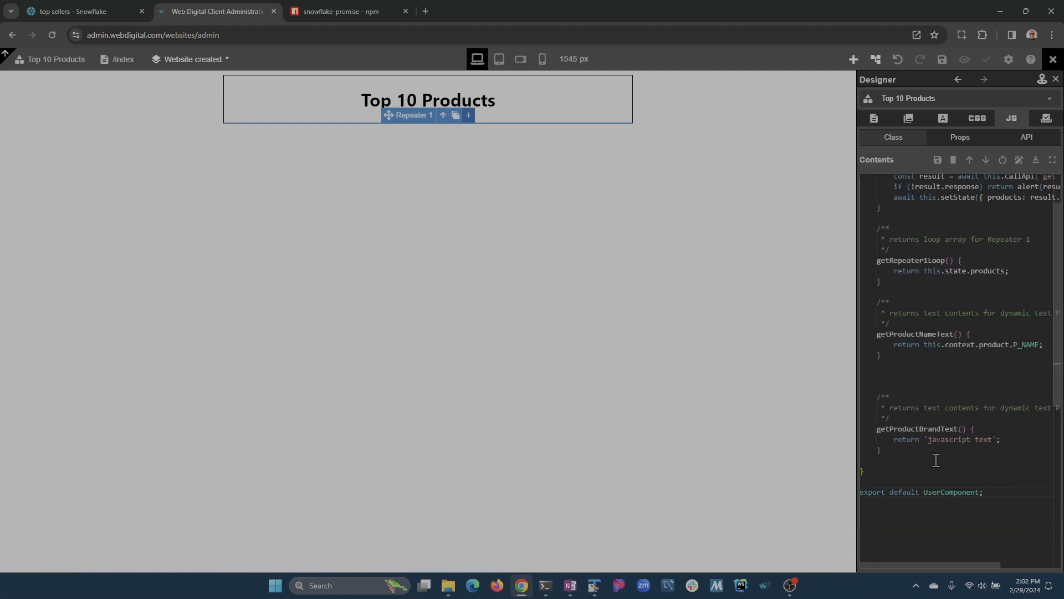
click(912, 374)
key(BackSpace)
key(BackSpace)
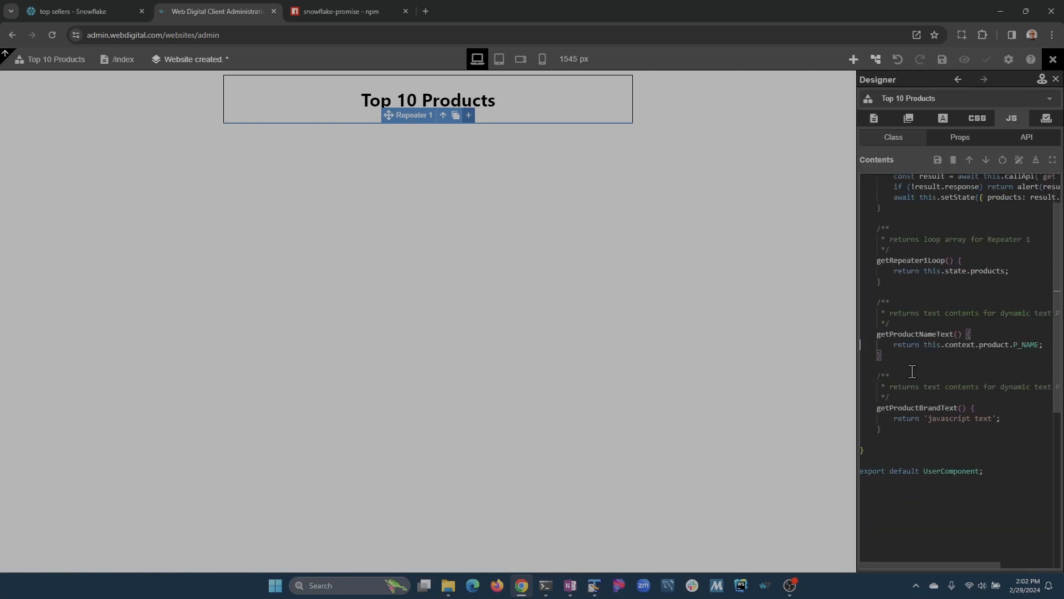
text(return this.context.product.P_NAME;)
key(shift+Down)
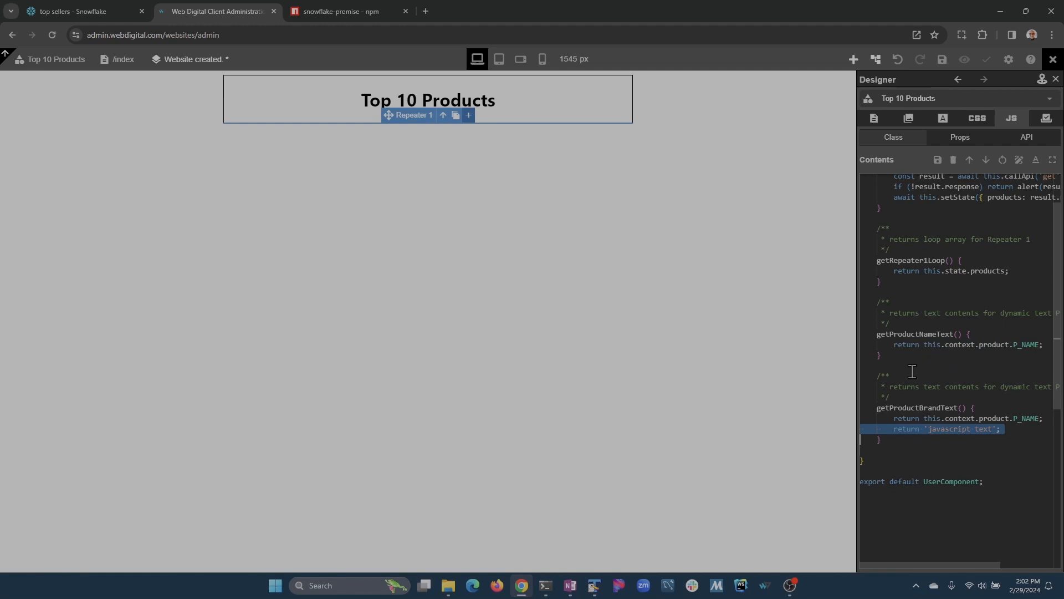
key(Delete)
key(Up)
key(End)
key(Left)
key(ctrl+shift+Right)
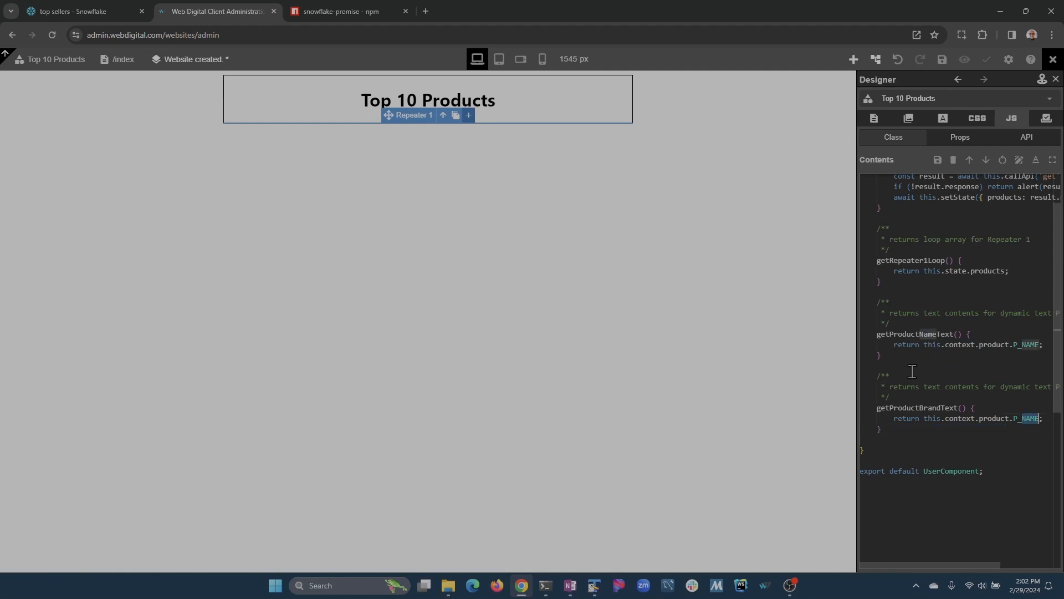
text(BRAND)
key(End)
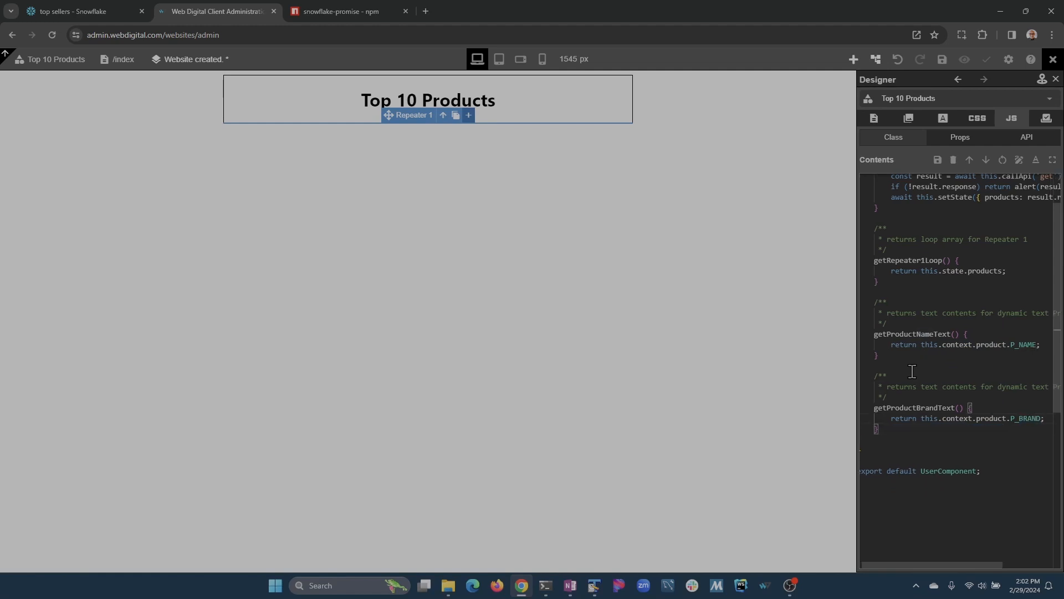
key(ctrl+s)
Add a third dynamic text to the repeater named 'Sale Count' with a getSaleCountText function.
click(853, 59)
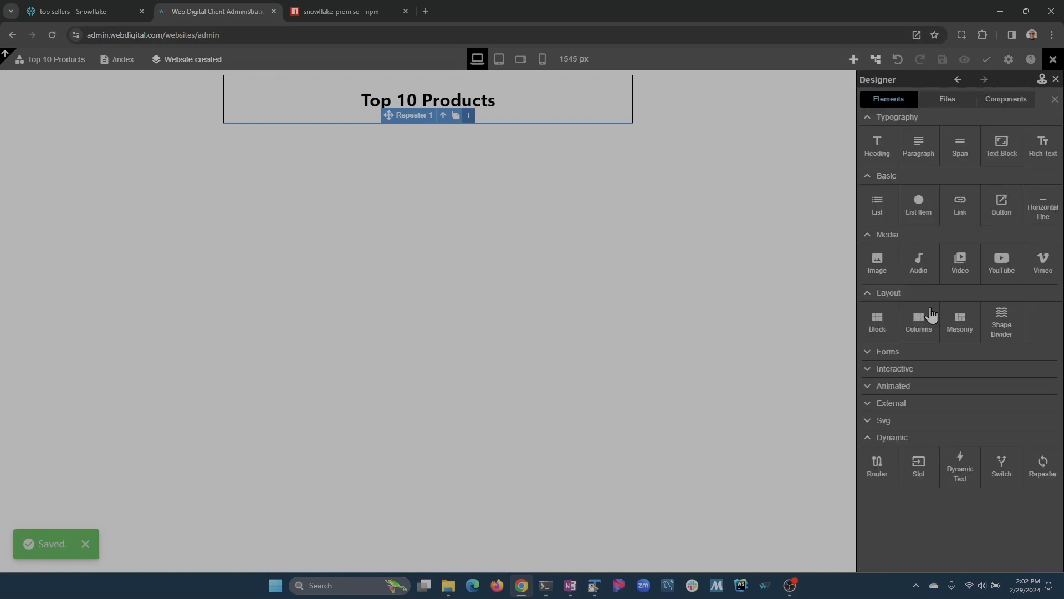
drag(958, 467, 955, 201)
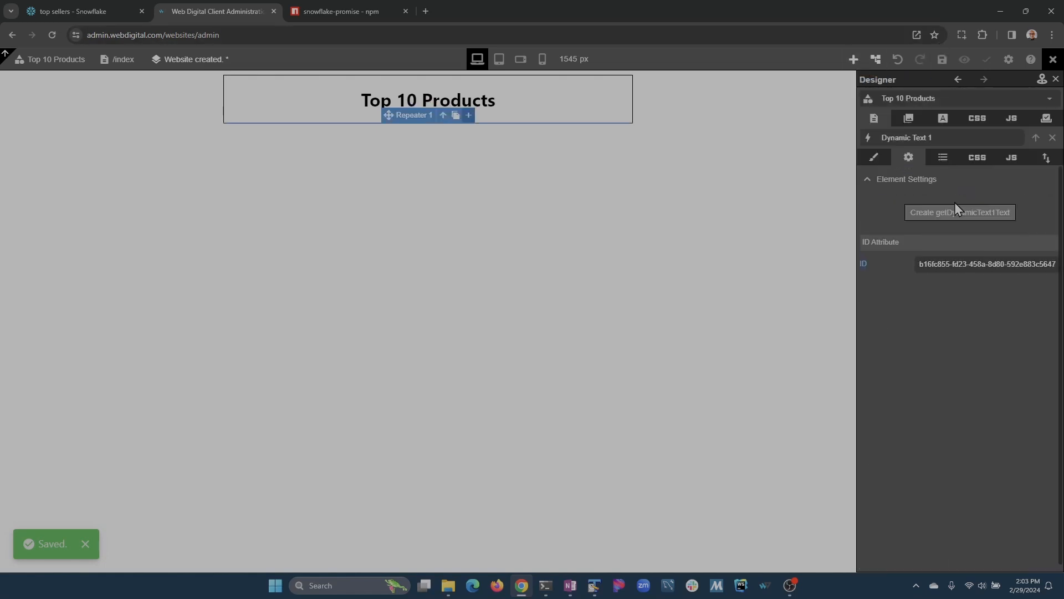
click(949, 140)
text(Sale Count)
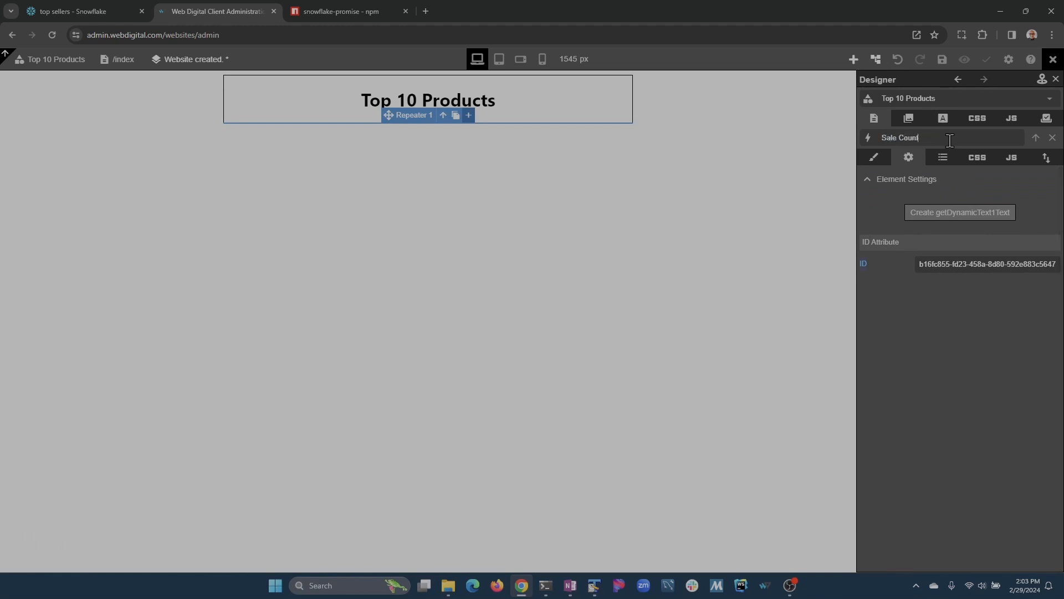
click(970, 223)
click(975, 222)
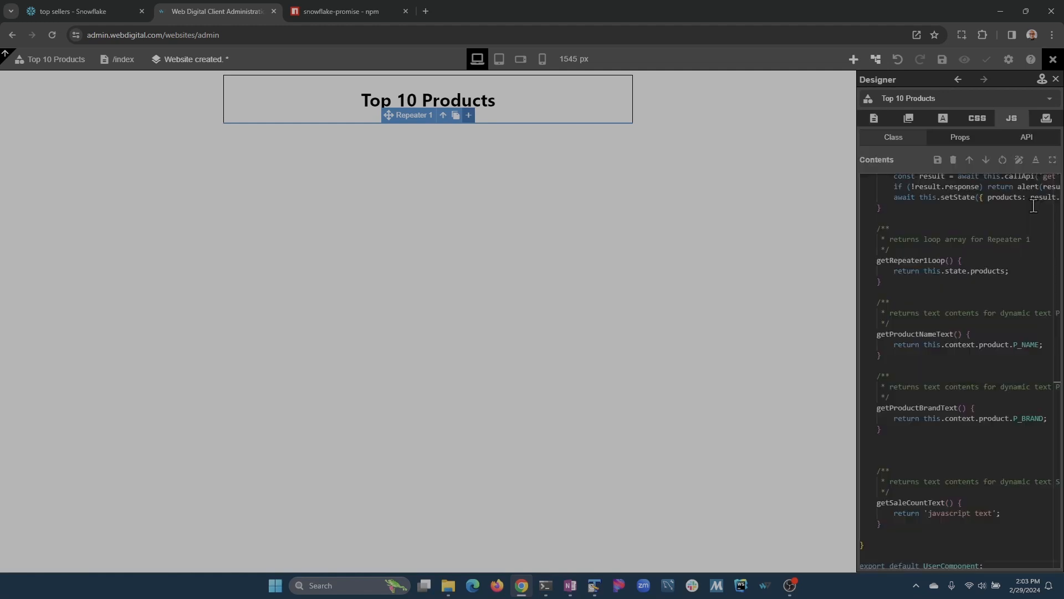
Make getSaleCountText return this.context.product.SALE_COUNT and save the component code.
key(Down)
key(Down)
key(Down)
key(Down)
key(Down)
key(Down)
key(Down)
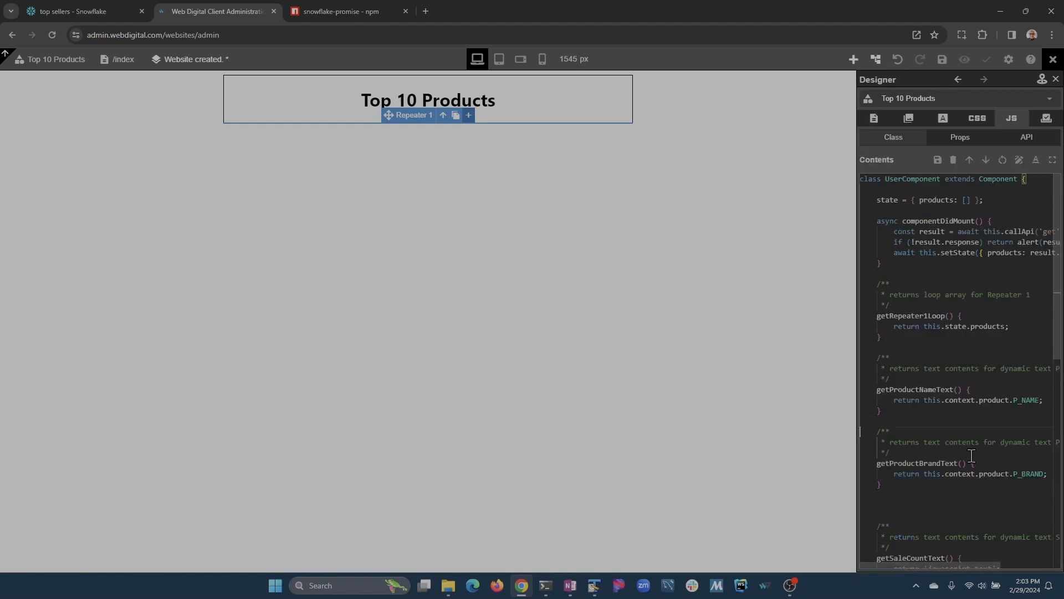
key(BackSpace)
key(BackSpace)
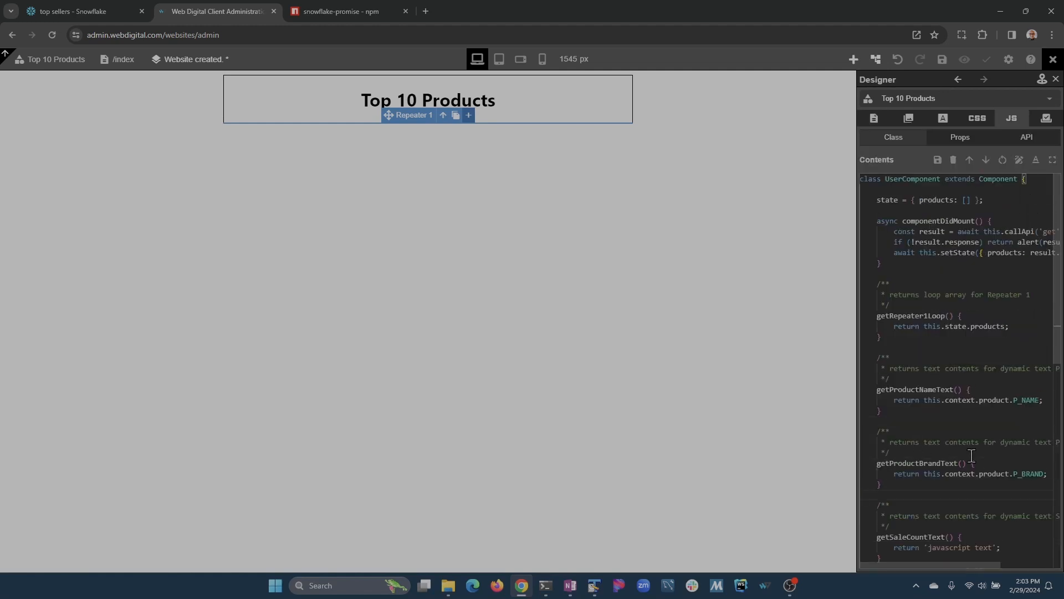
scroll(971, 455, down, 1)
key(Home)
key(shift+Down)
key(ctrl+c)
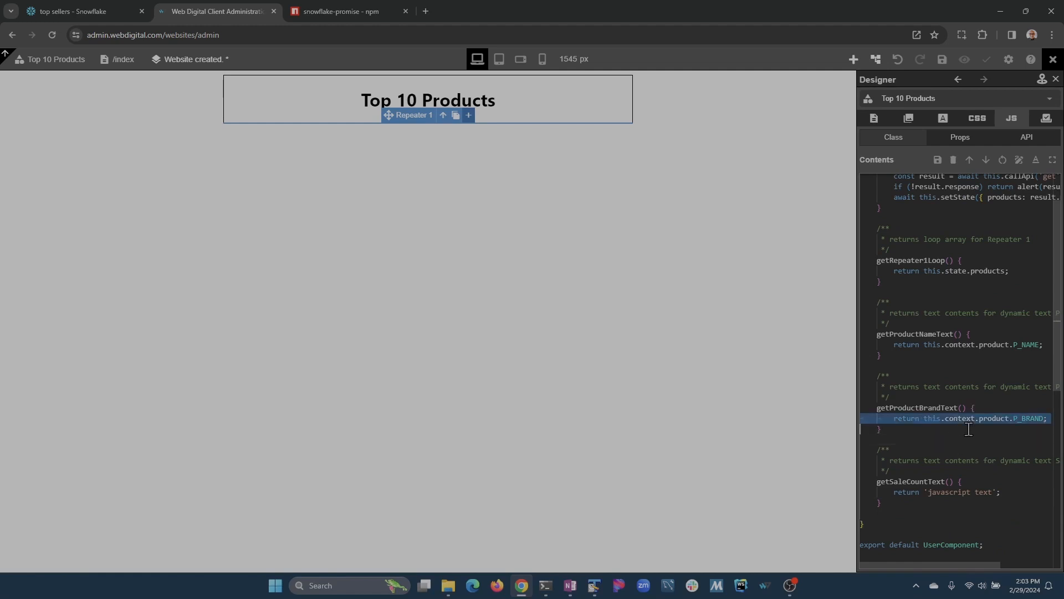
key(Down)
key(Down)
key(Down)
key(shift+Down)
key(ctrl+v)
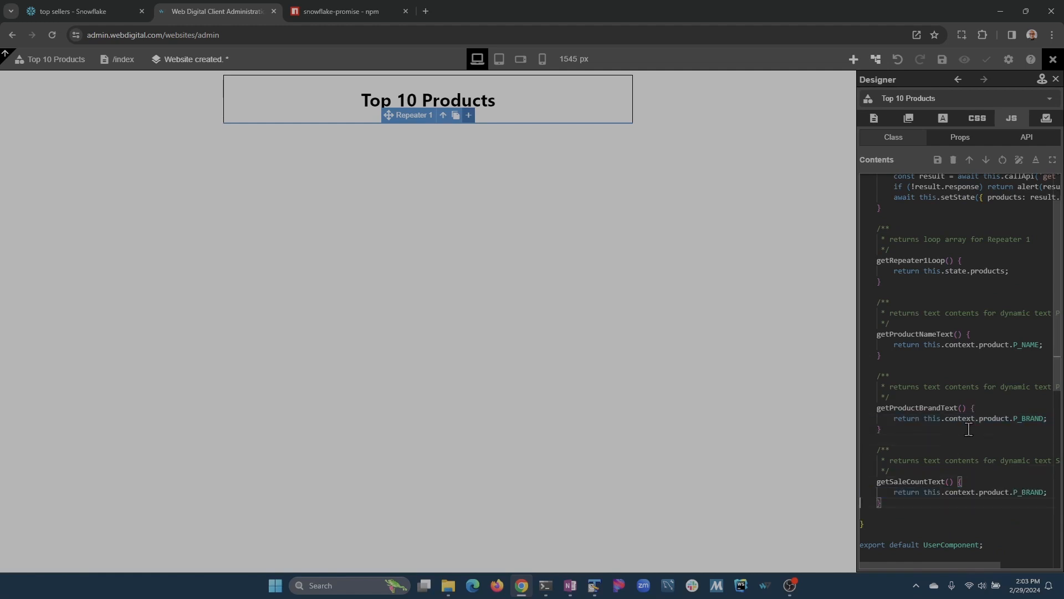
key(End)
key(ctrl+shift+Left)
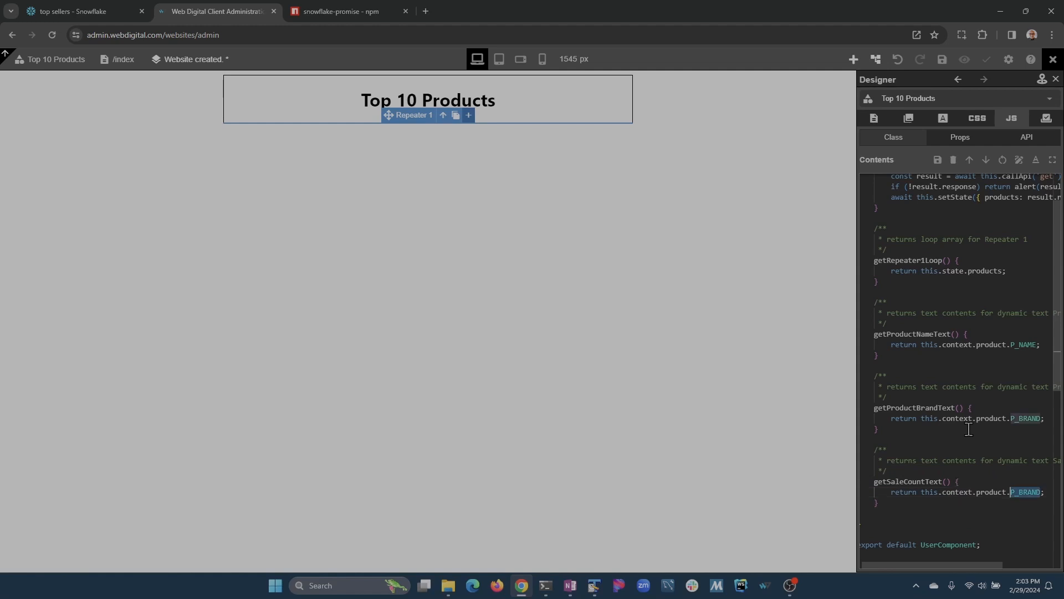
text(SALE_COU)
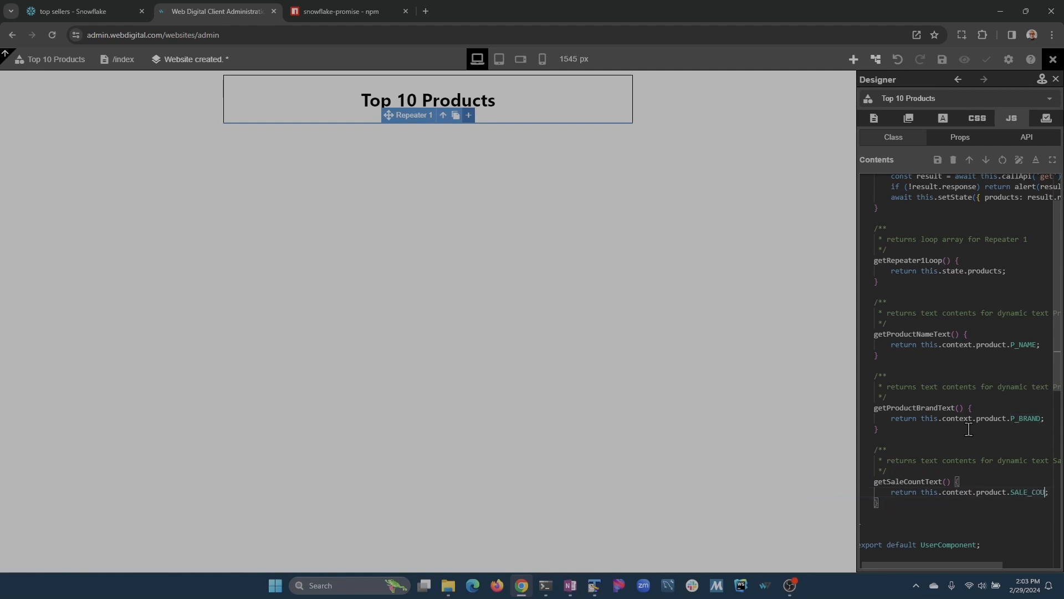
text(NT)
key(ctrl+s)
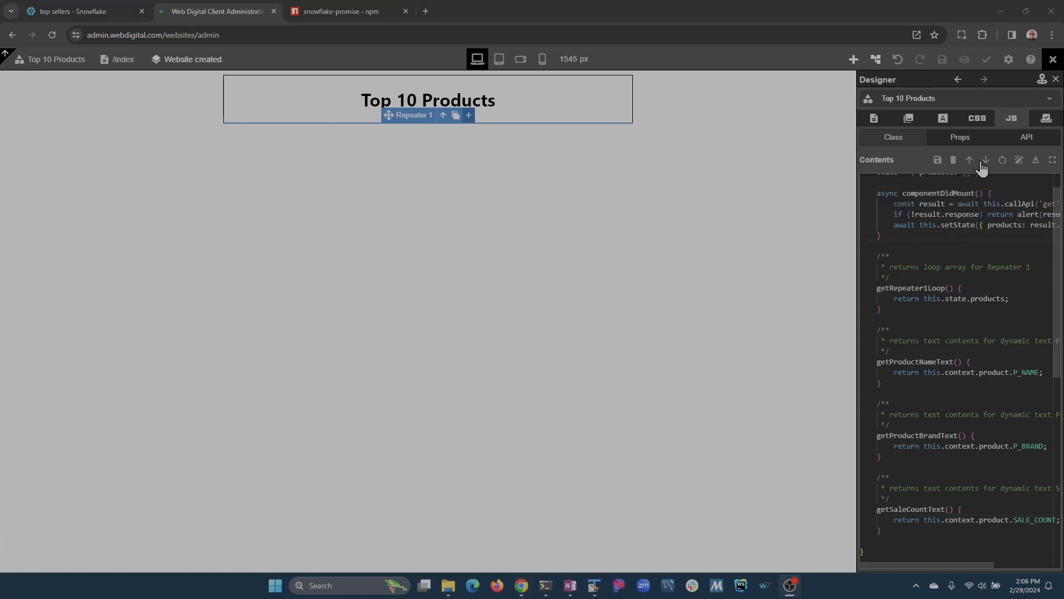
Load the product data and give Repeater 1 a Grid layout with three auto columns, then save.
click(969, 166)
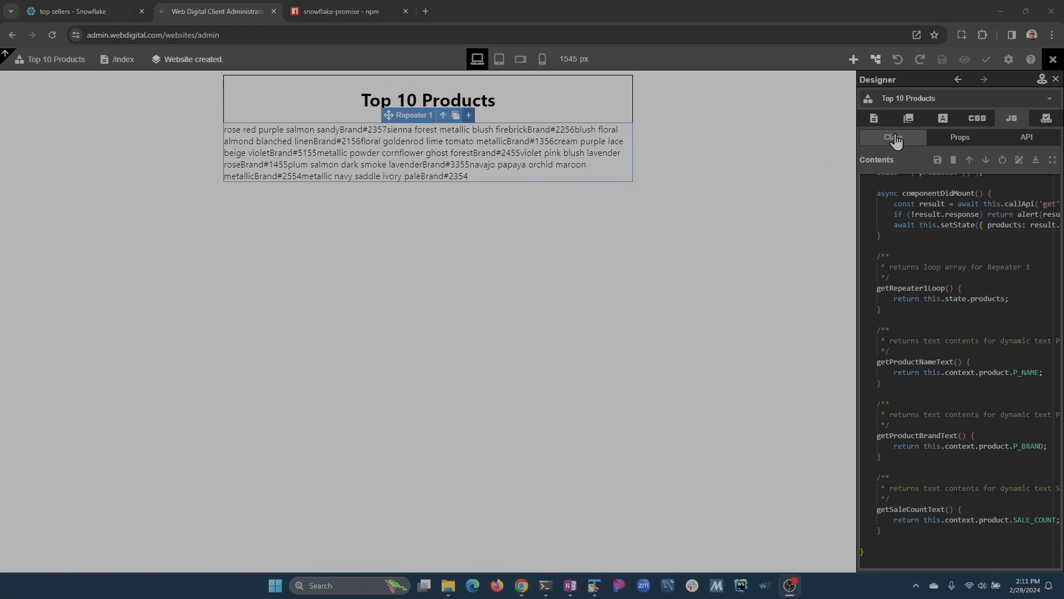
click(874, 118)
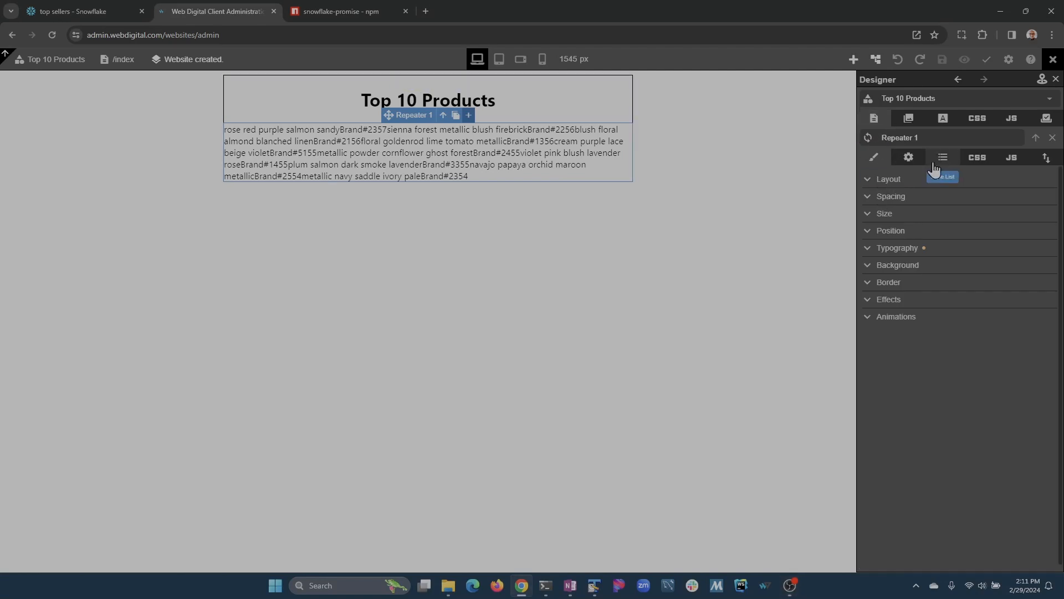
click(868, 182)
click(961, 205)
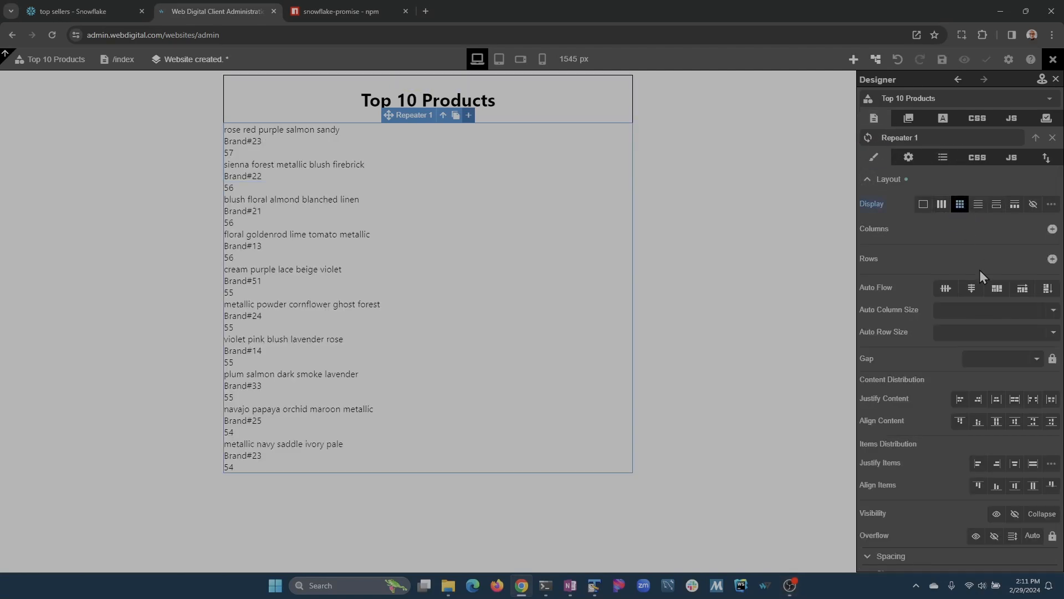
click(1051, 230)
click(1052, 229)
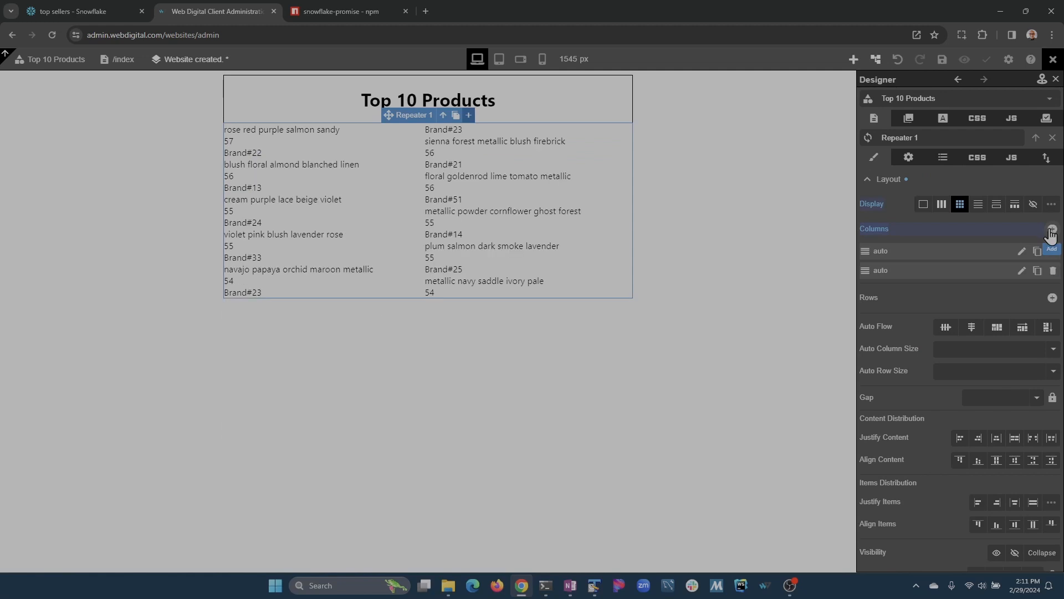
click(1051, 230)
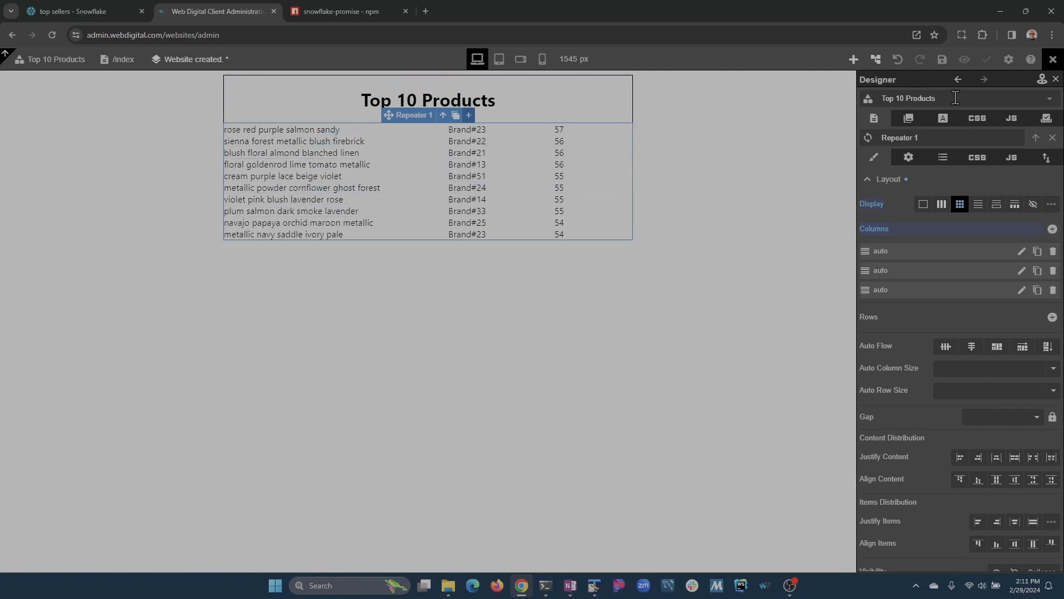
click(942, 59)
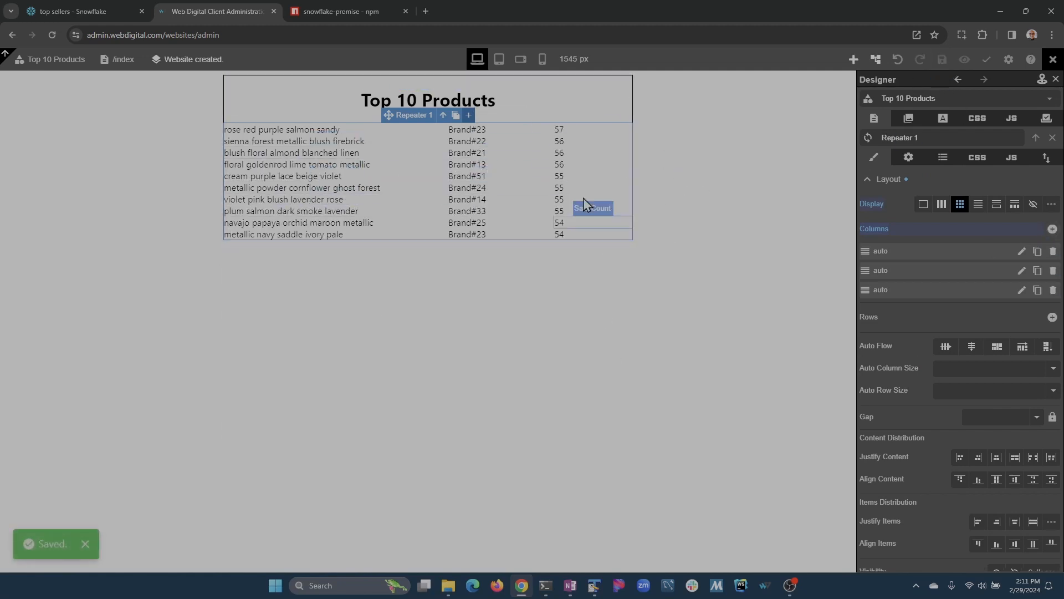
click(603, 119)
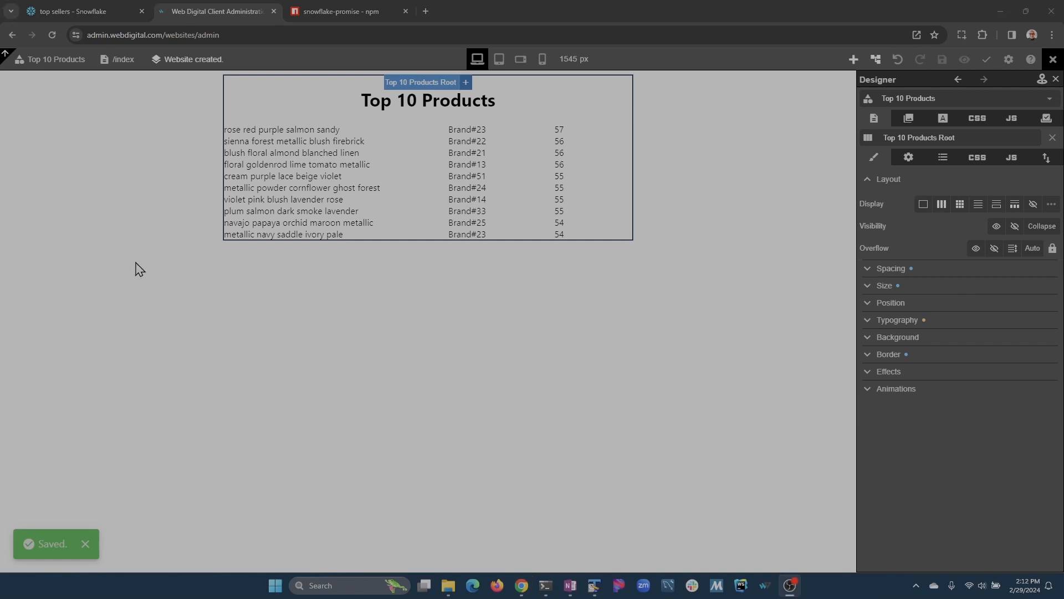
Open the Root page, drop the Top 10 Products component onto it, and save.
click(61, 60)
click(934, 138)
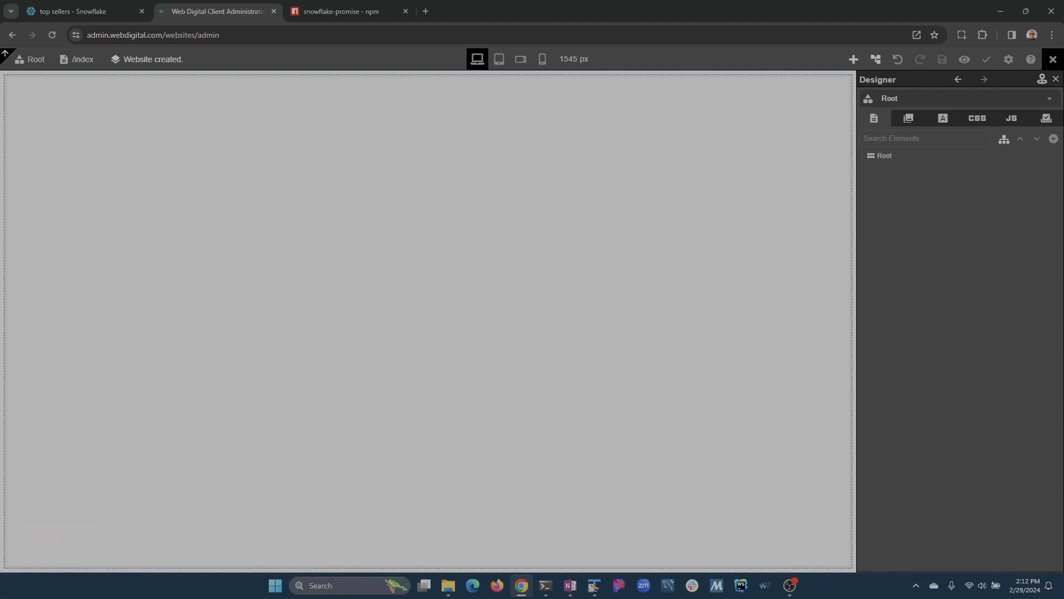
click(854, 59)
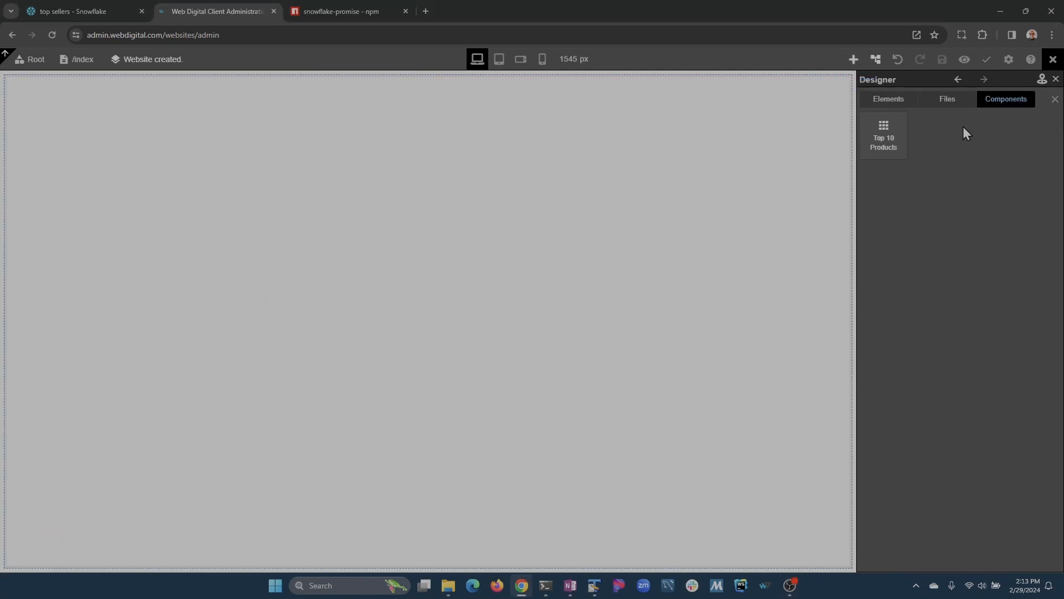
drag(885, 138, 564, 185)
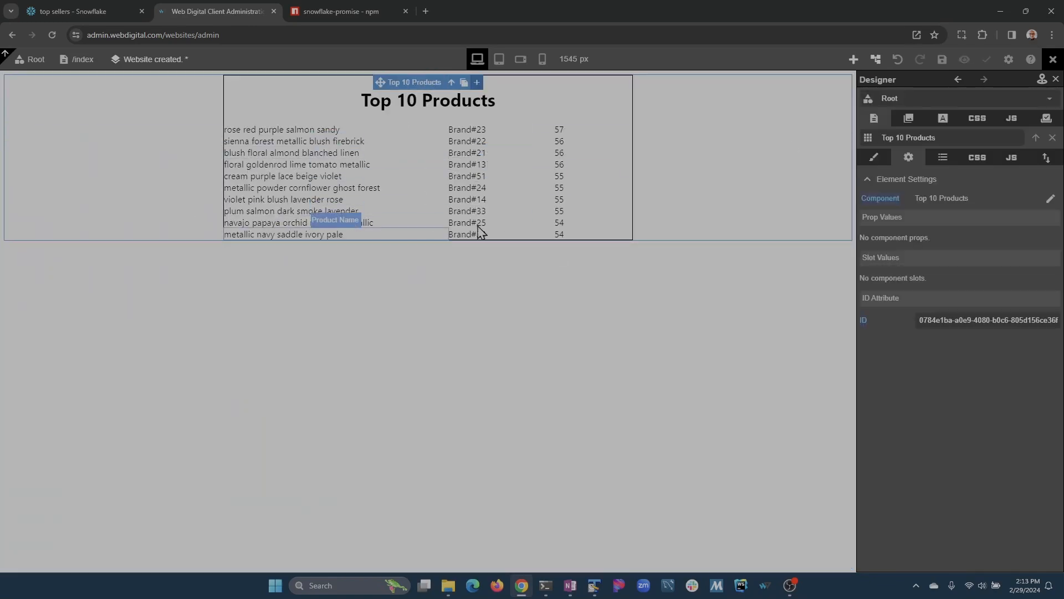
click(942, 59)
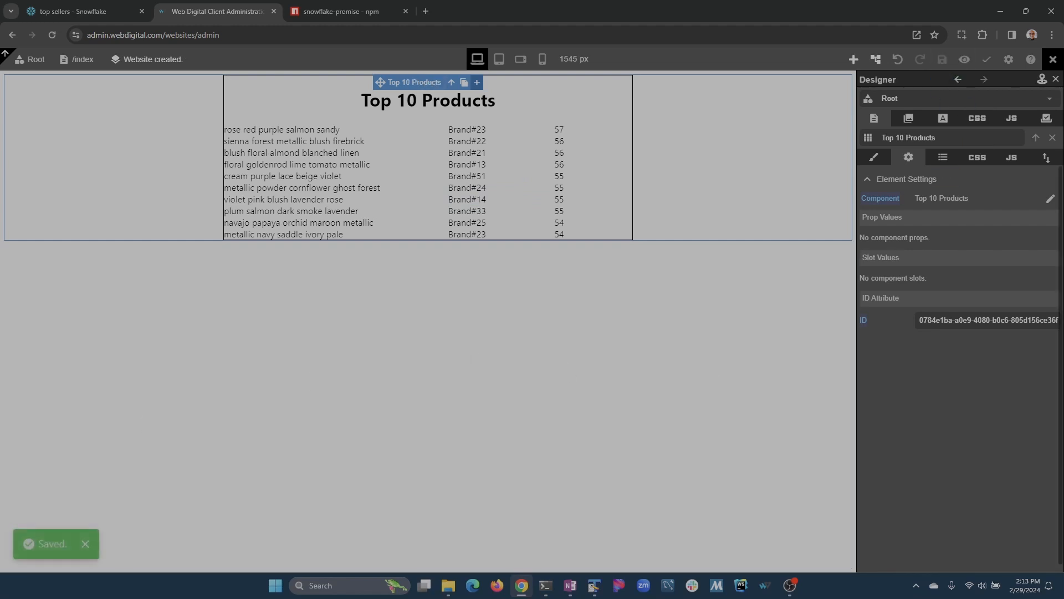
Commit and publish the site with the message 'snowflake test', then open the live preview.
click(987, 60)
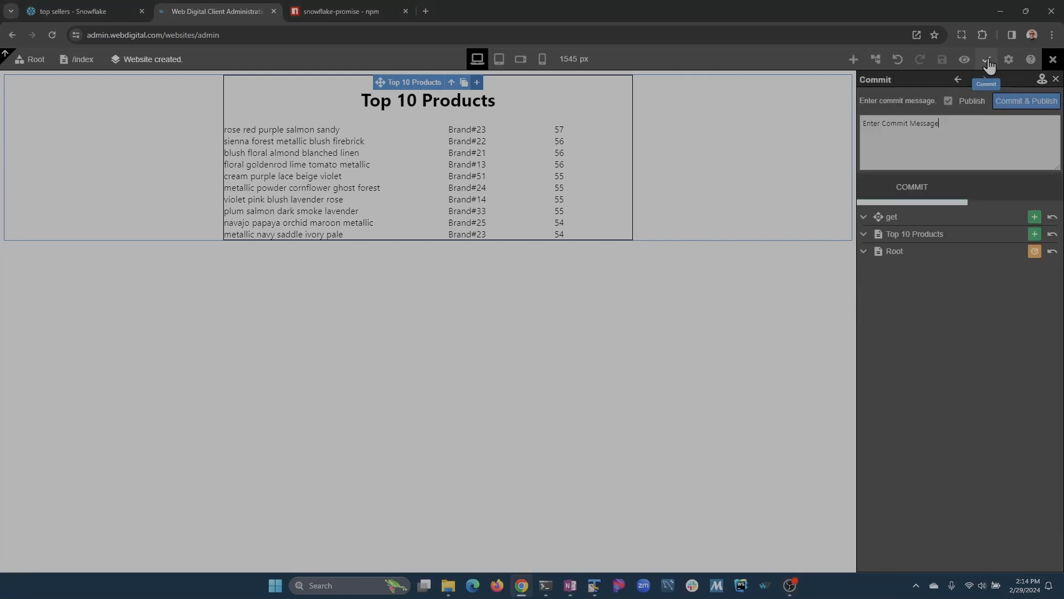
click(974, 127)
text(snowflake test)
click(1026, 101)
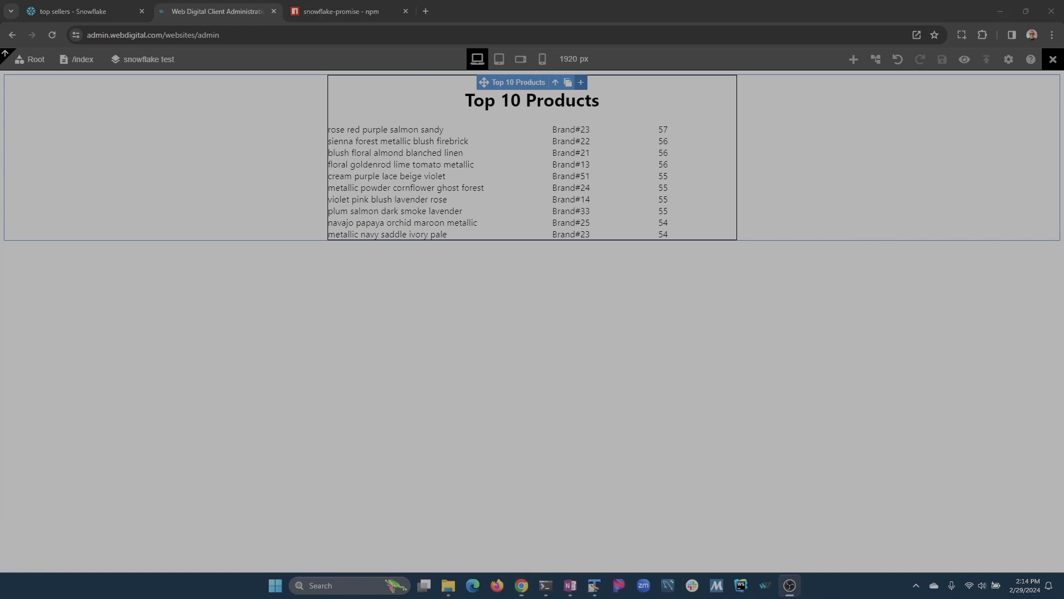
click(964, 60)
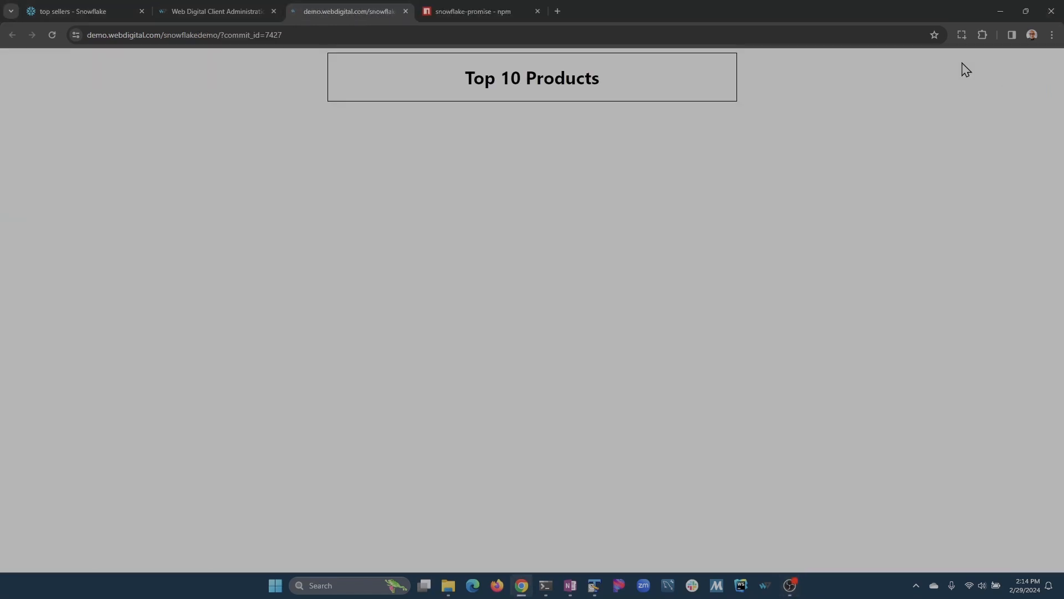